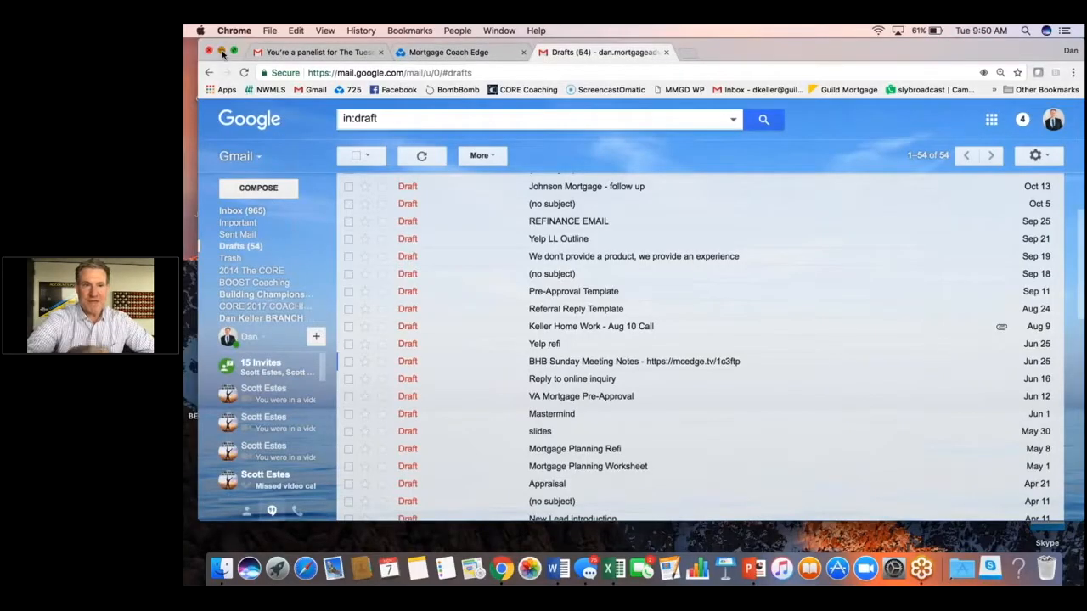
Open the Home Buyer Questionnaire PDF from the desktop to review the client's answers, then close it.
click(222, 52)
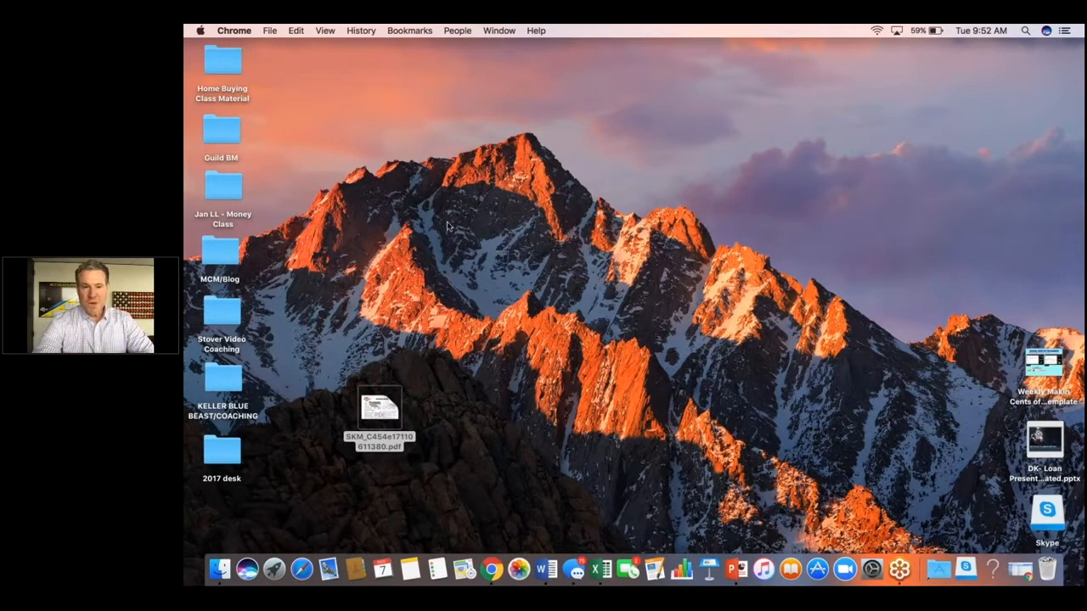
double_click(378, 406)
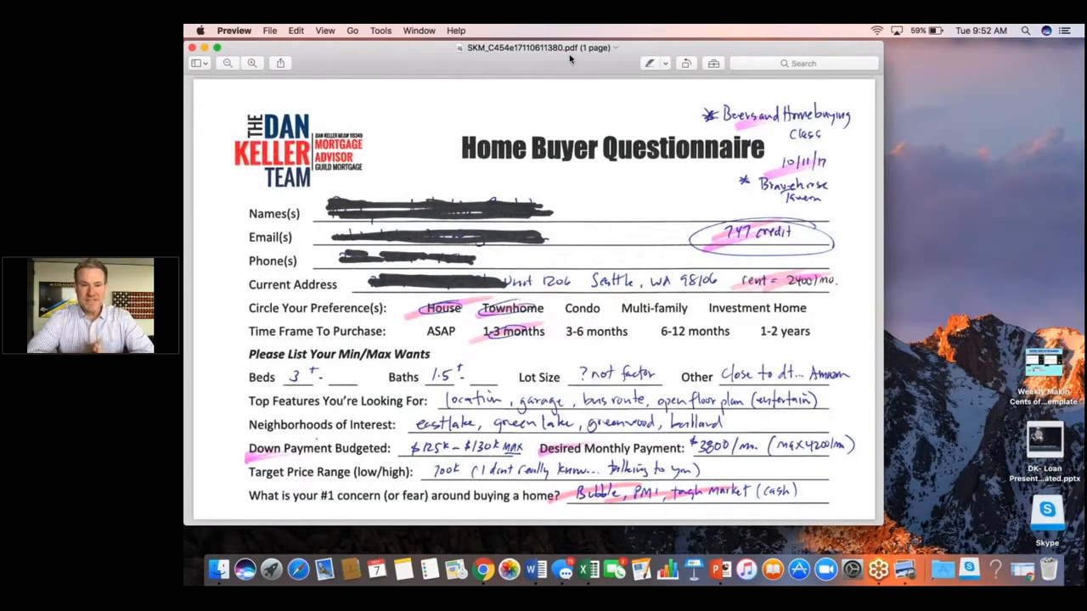
drag(570, 58, 572, 56)
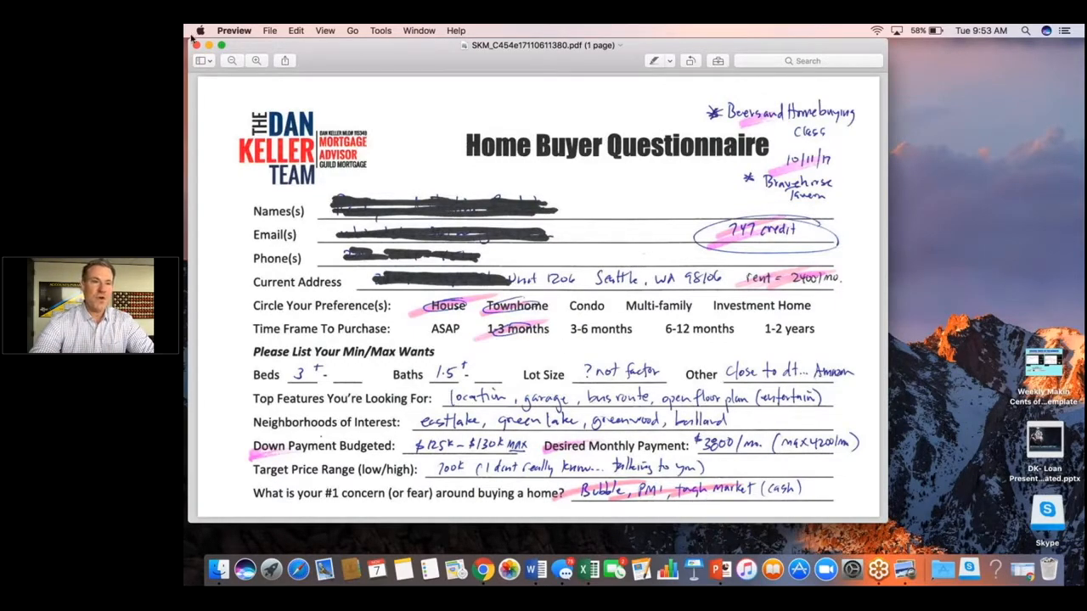
key(super+w)
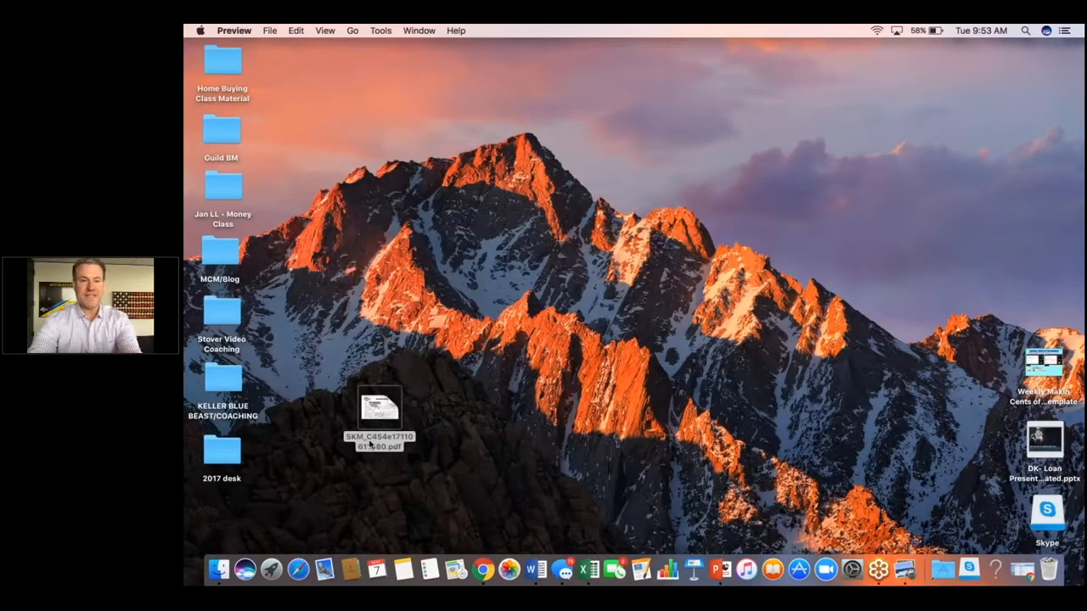
Start a new client in Mortgage Coach and enter the client's first name, last name and co-borrower's first name.
click(488, 574)
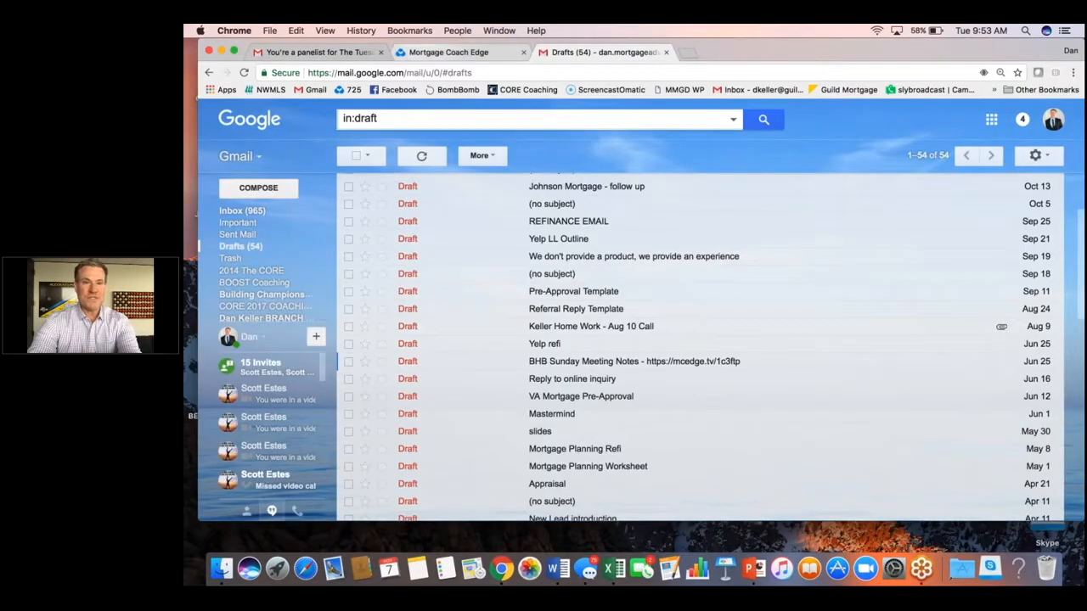
click(449, 52)
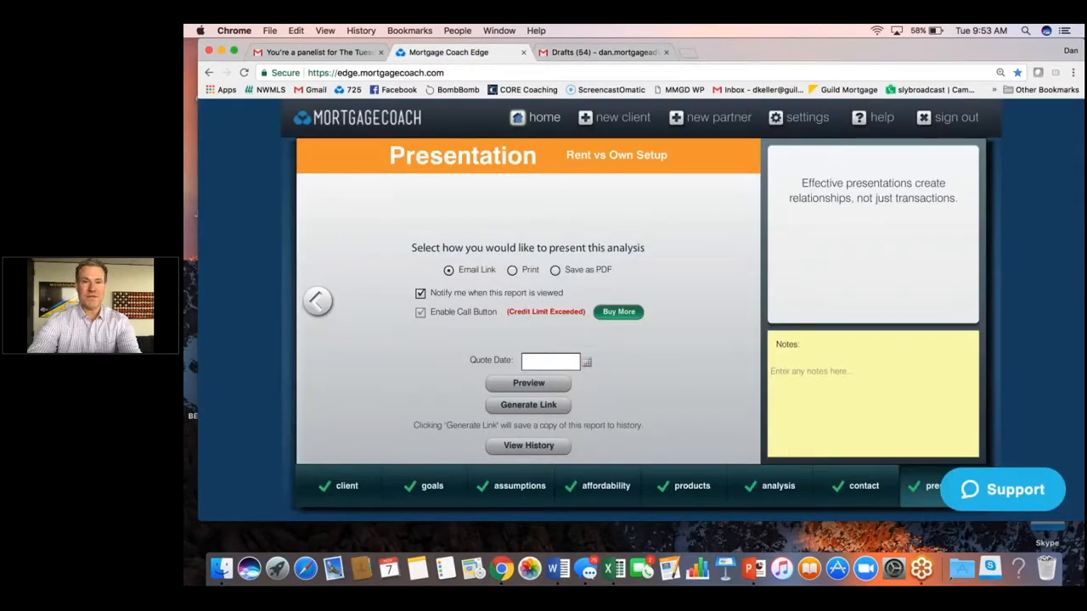
click(537, 119)
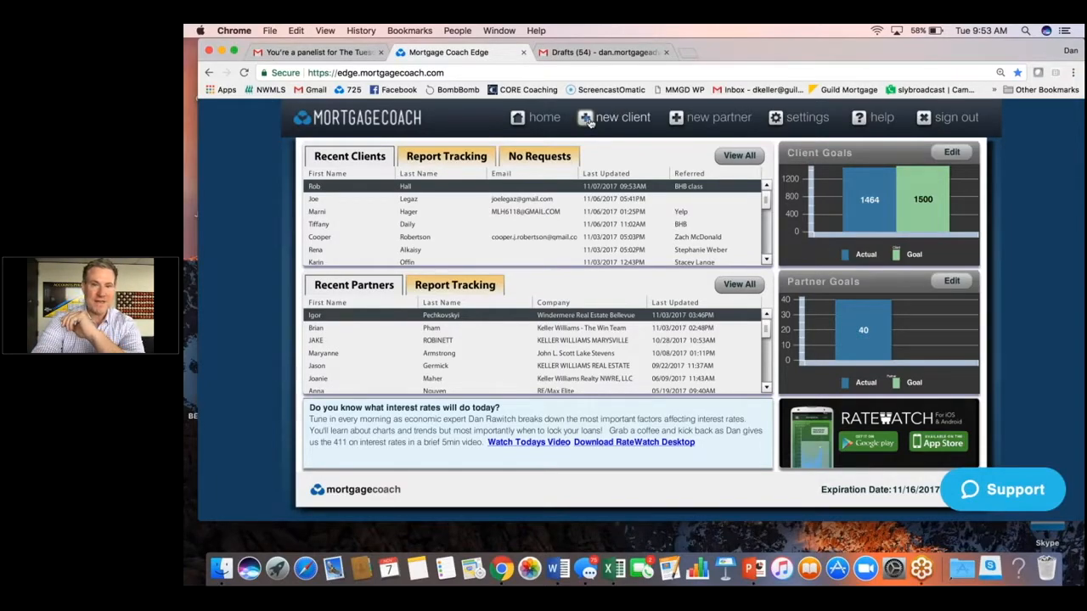
click(589, 119)
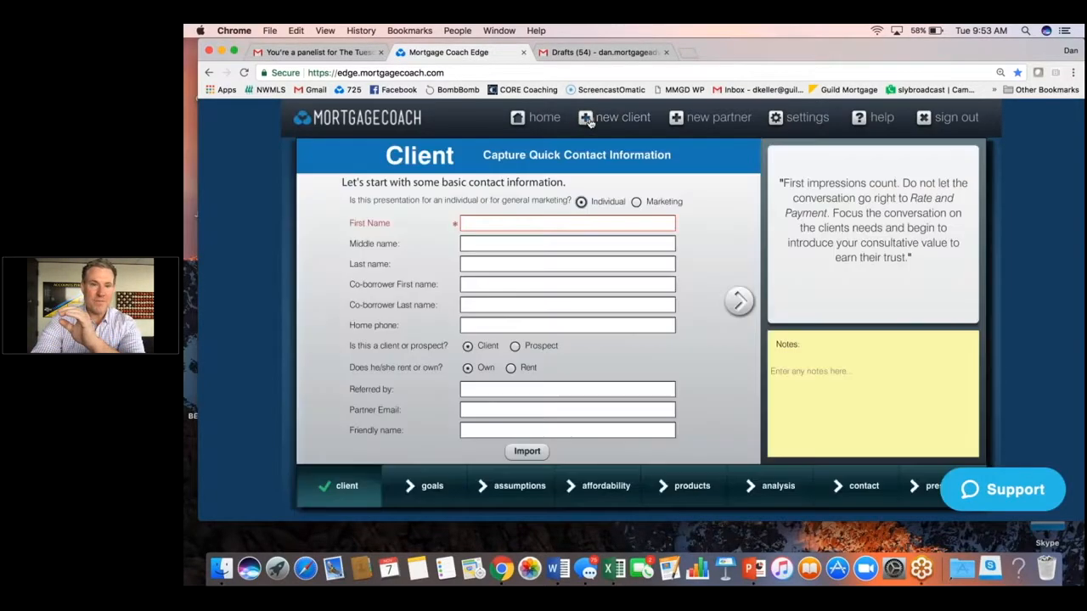
click(565, 223)
click(527, 263)
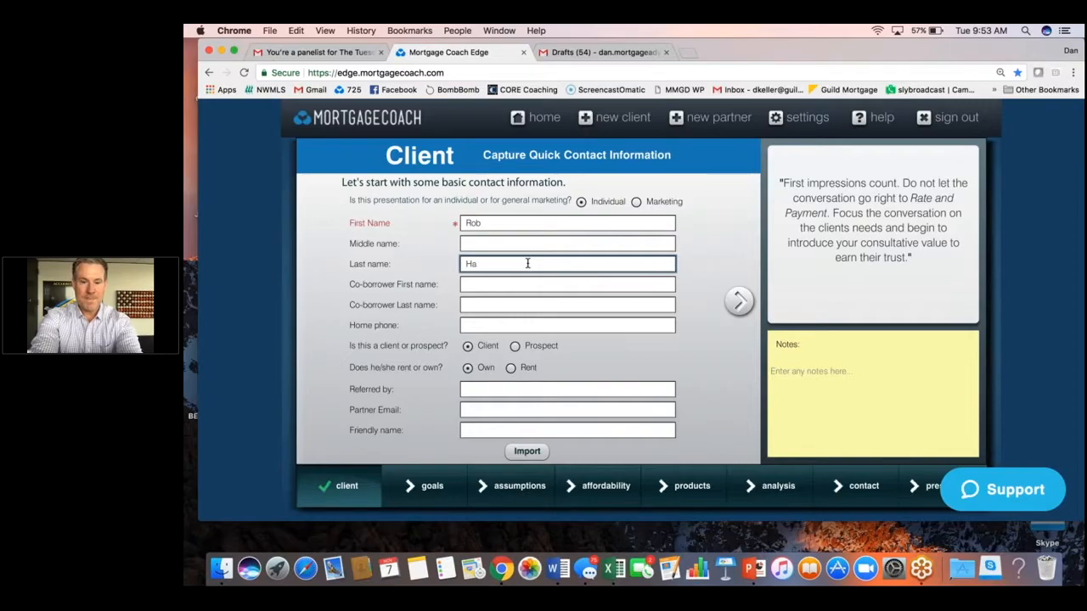
click(524, 284)
text(Melissa)
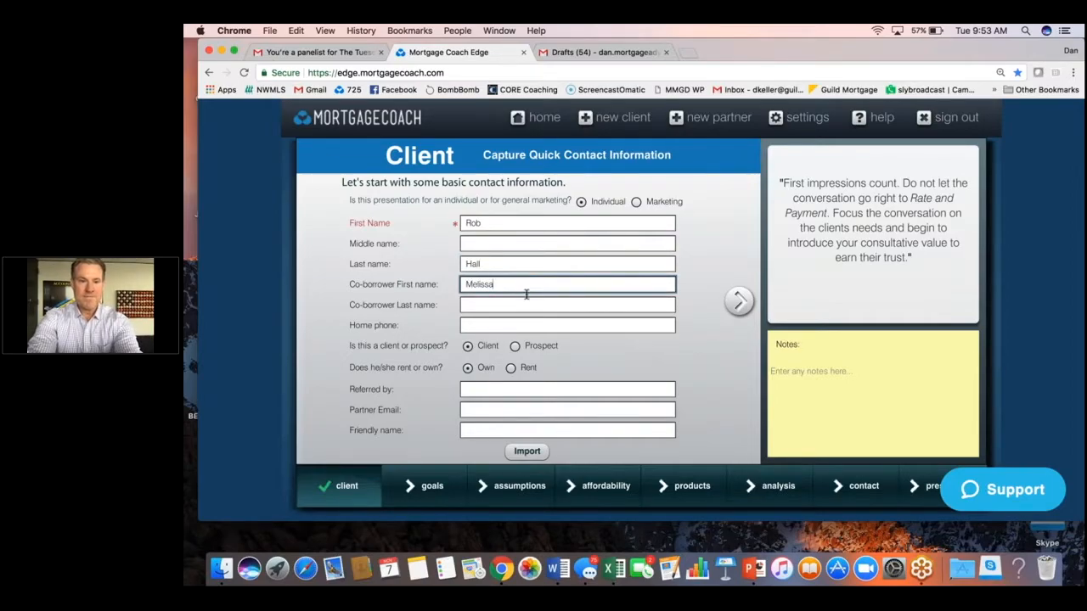
Enter BHB as the referral source and mark the client as renting.
click(613, 389)
text(BHB)
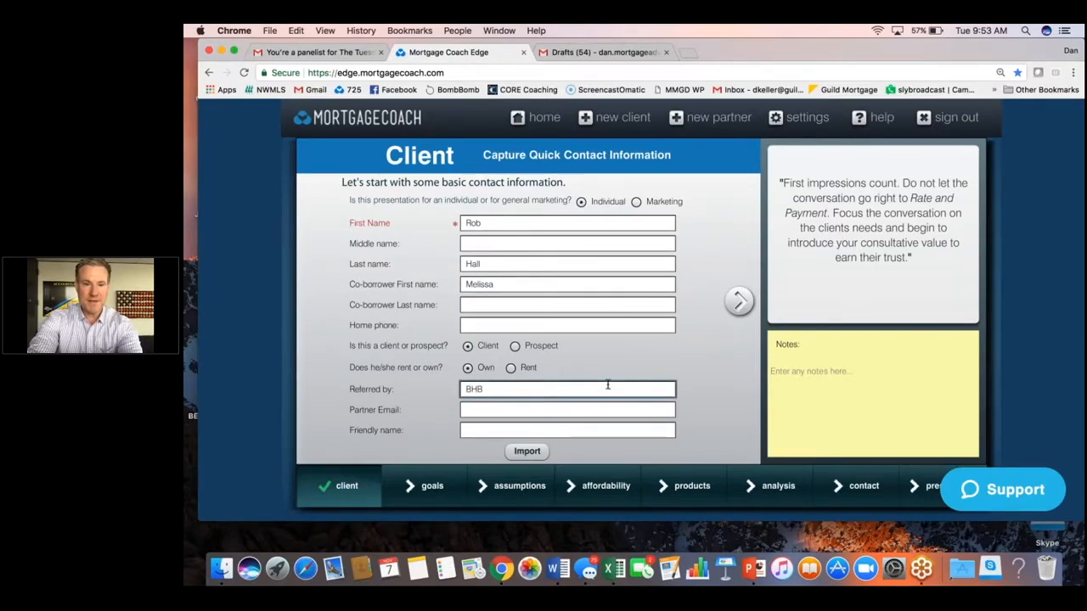
click(510, 368)
Move on to the assumptions and set the current rent to $2,400 with a 4% annual rent increase.
click(737, 304)
click(431, 247)
click(738, 301)
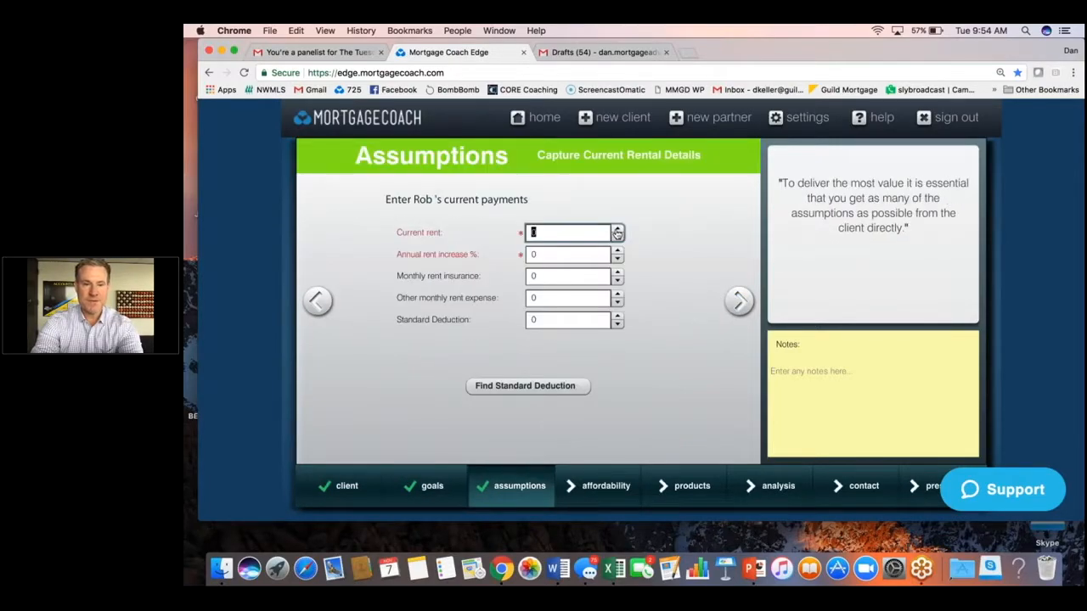
text(2,)
text(400)
click(591, 257)
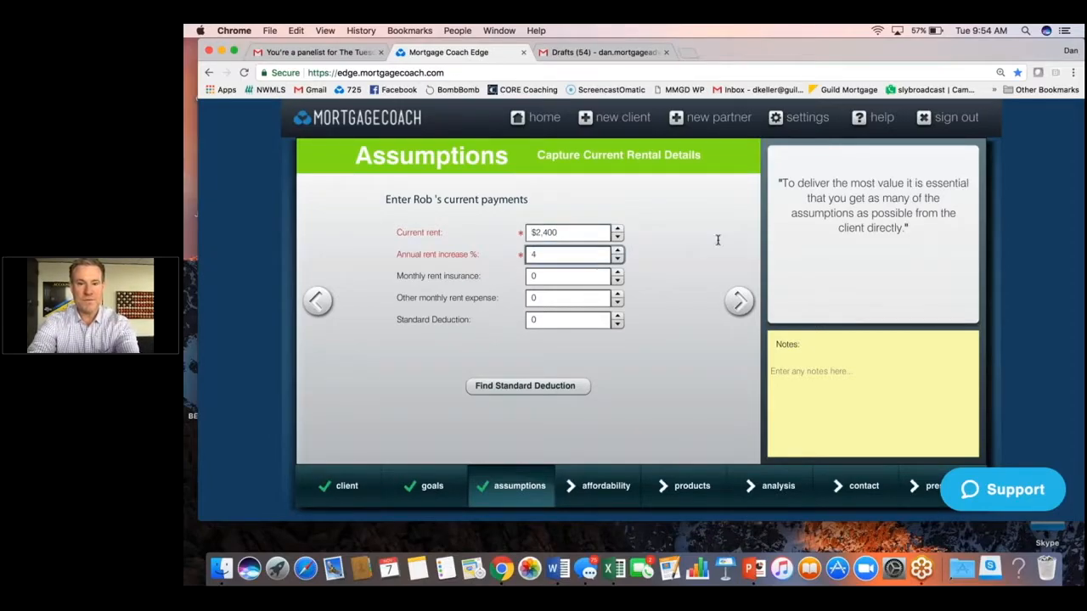
key(Tab)
key(Return)
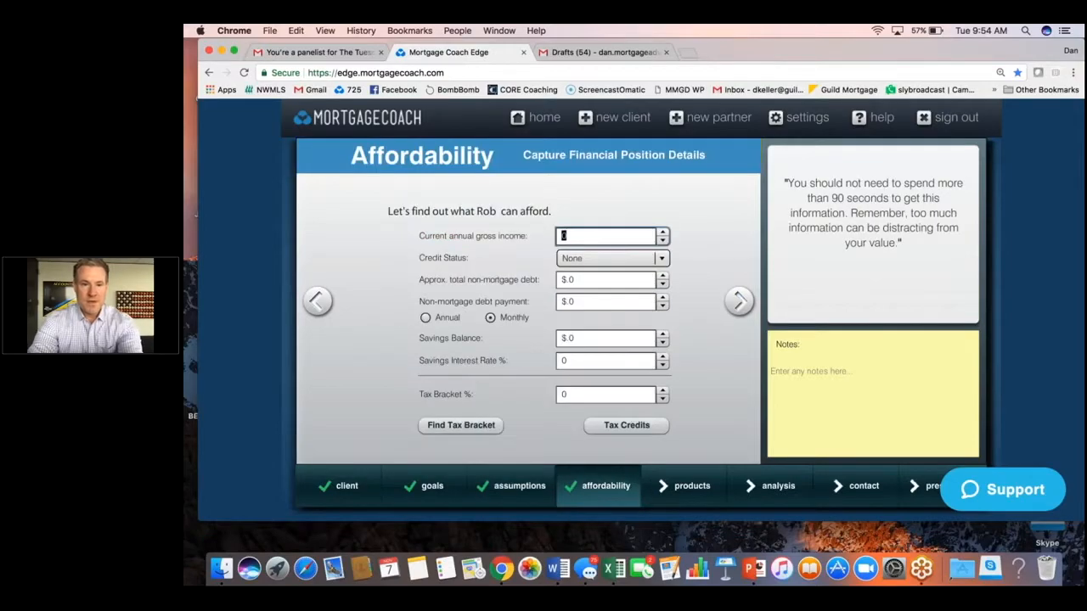
Skip past the affordability page and name the new product 625k/20%.
key(Return)
click(740, 301)
drag(548, 210, 472, 206)
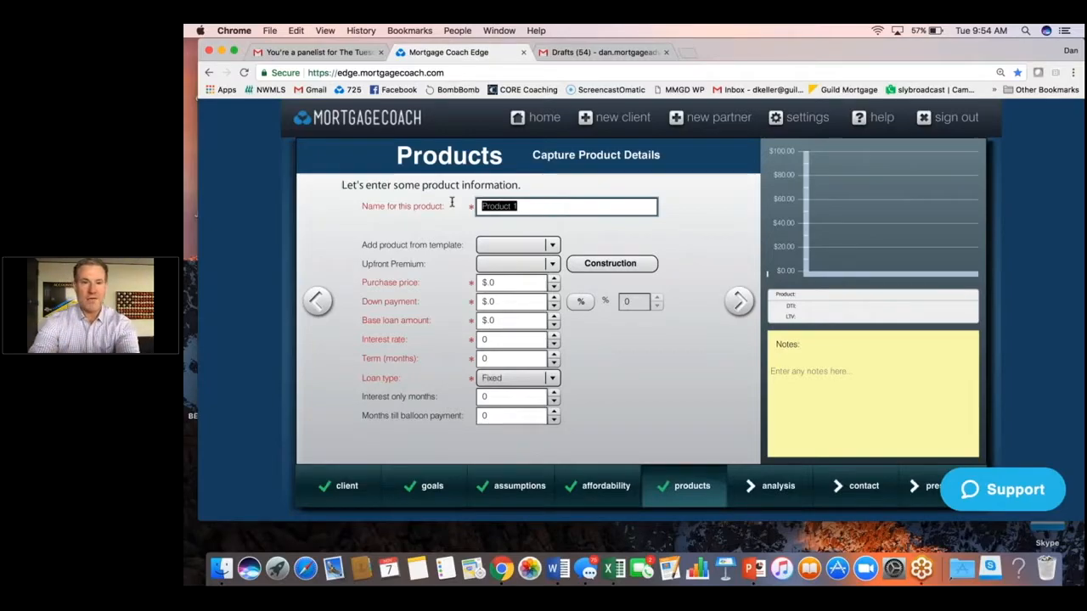
text(625)
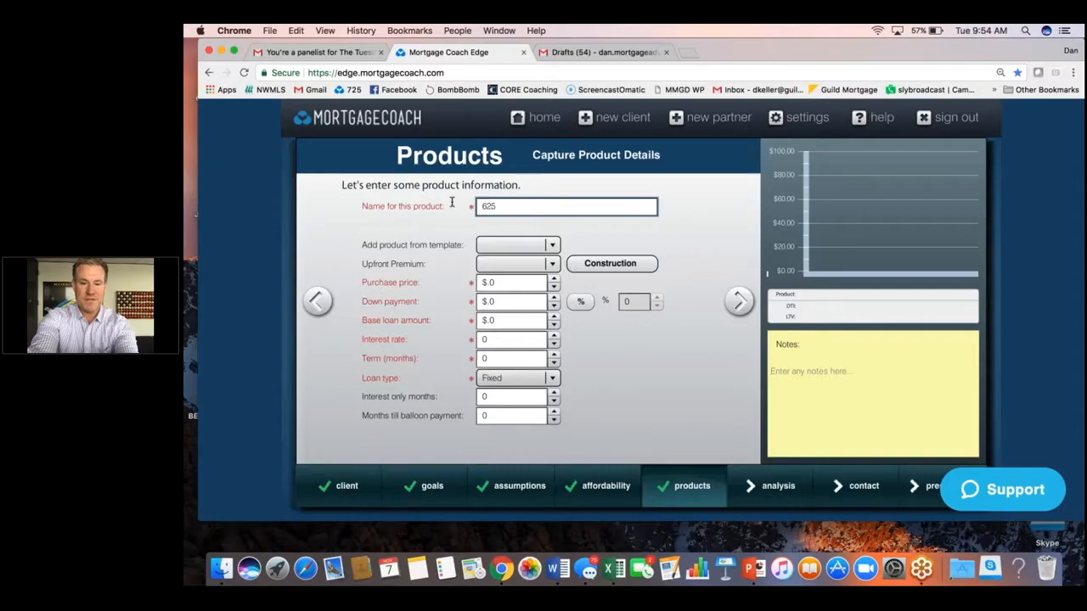
text(k/20%)
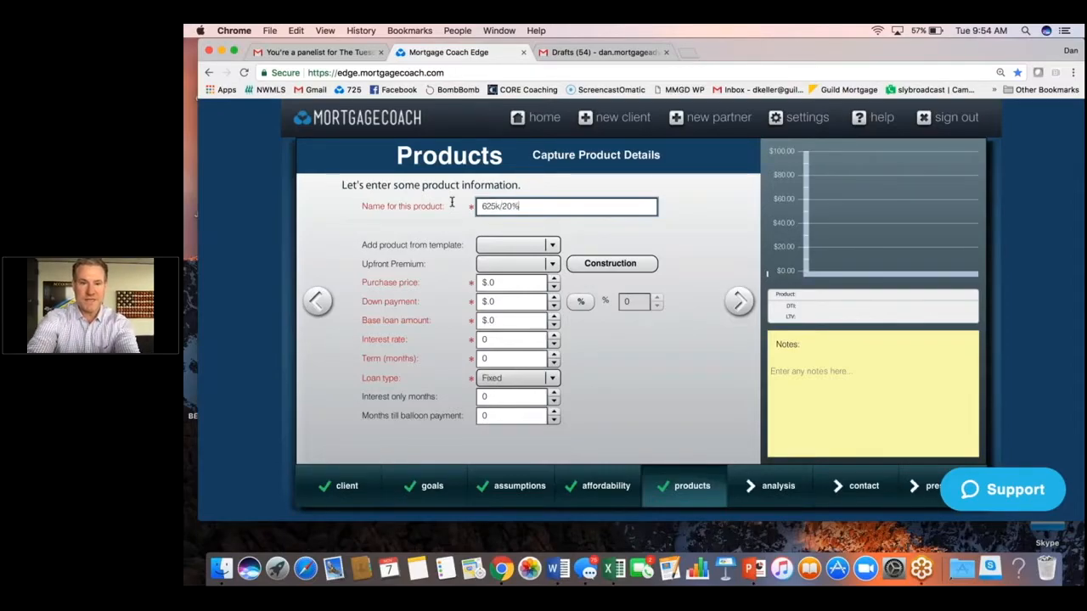
Set the product's purchase price to $625,000 and enter 20 as the down payment.
click(501, 284)
key(BackSpace)
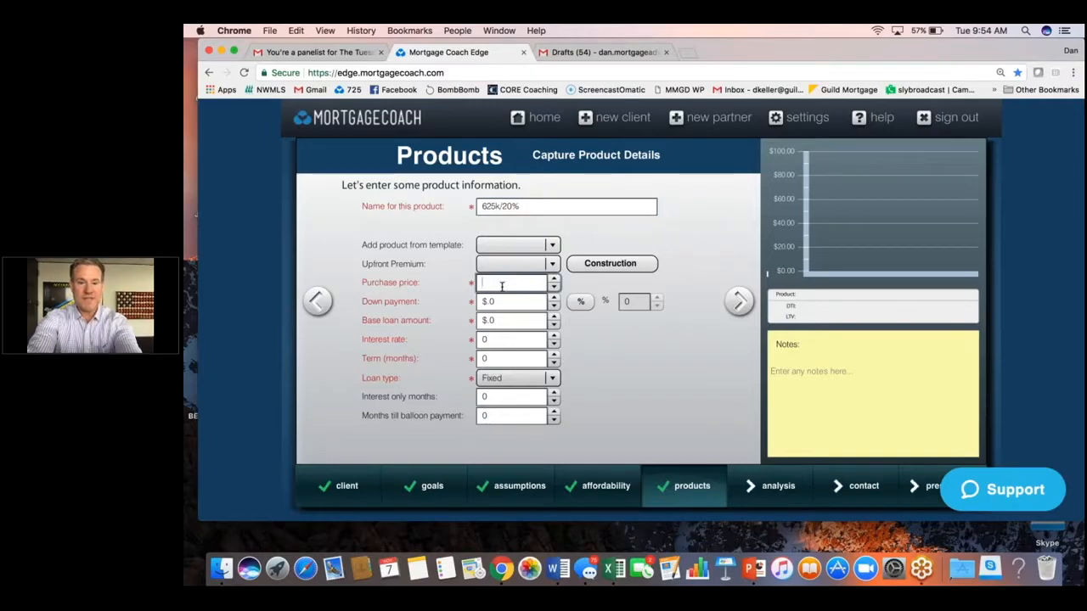
text(625,)
text(000)
key(Tab)
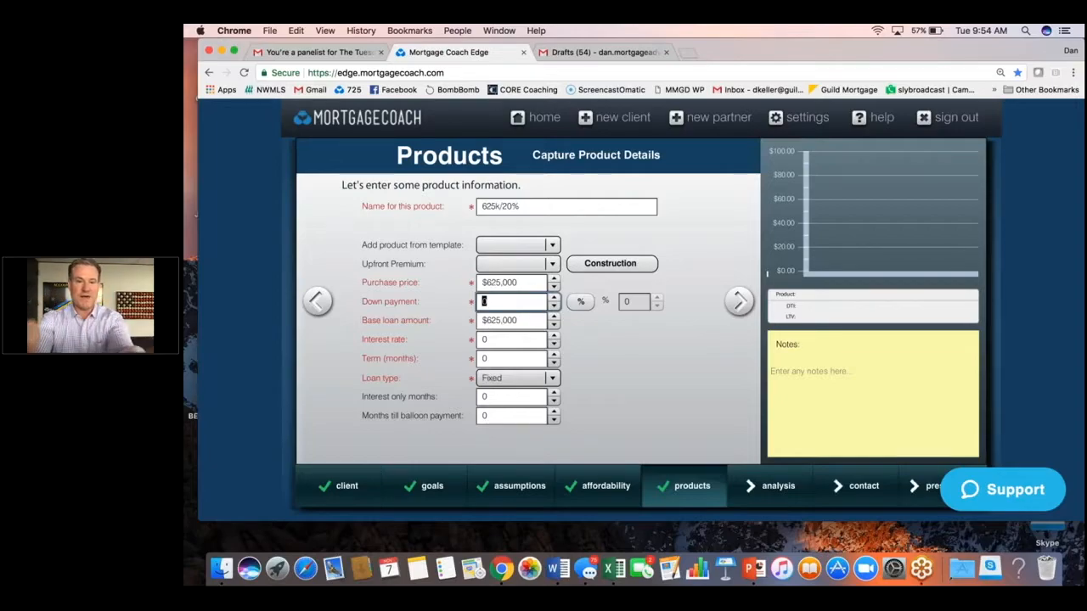
text(20)
key(Tab)
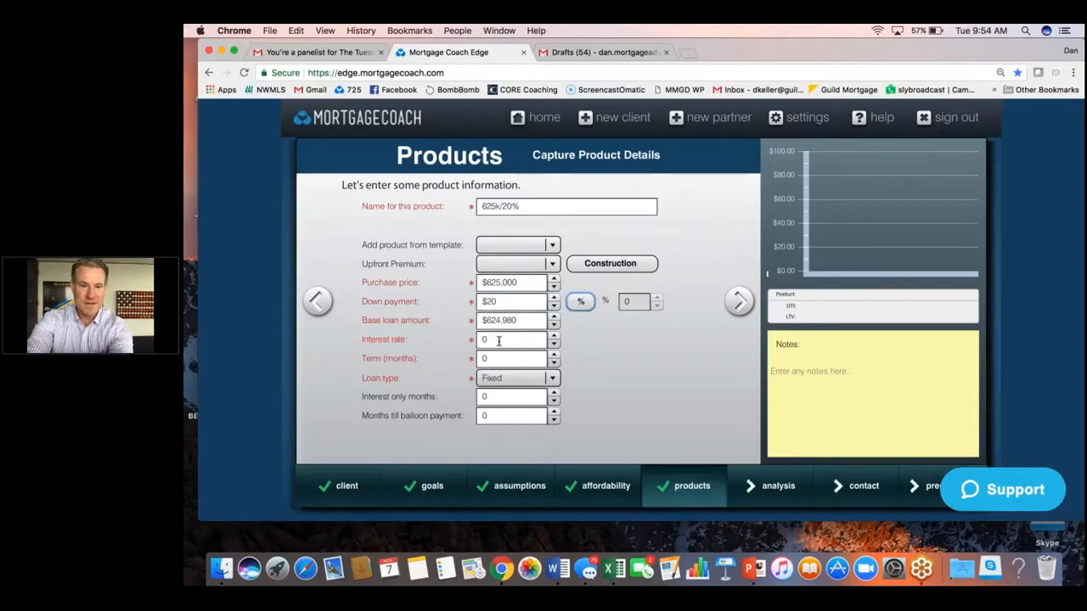
Set the interest rate to 3.875 and the term to 360 months, then continue to closing costs.
click(498, 340)
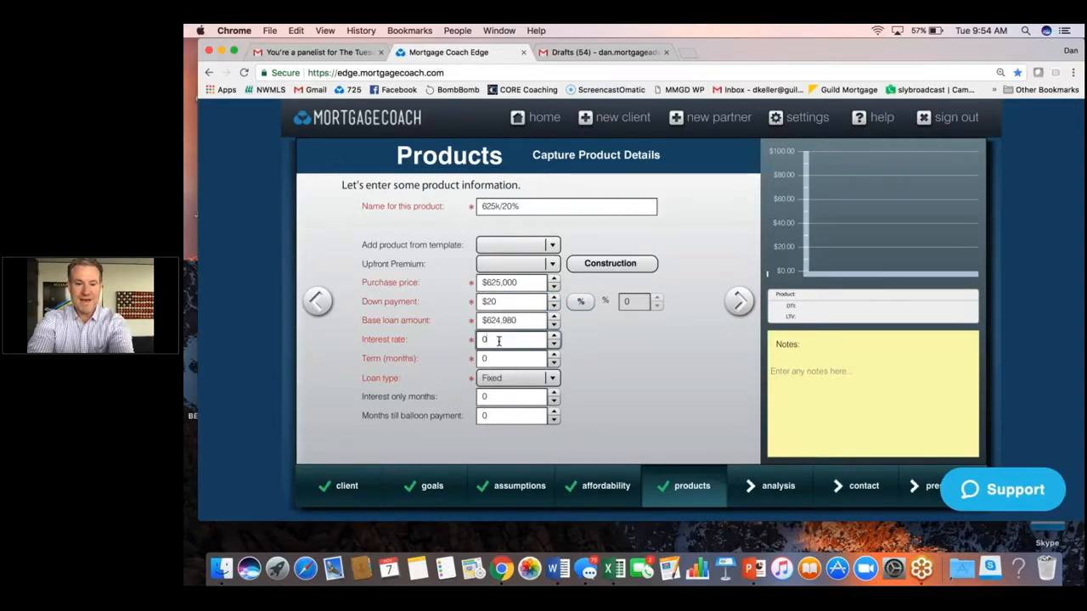
text(3.875)
key(Tab)
text(360)
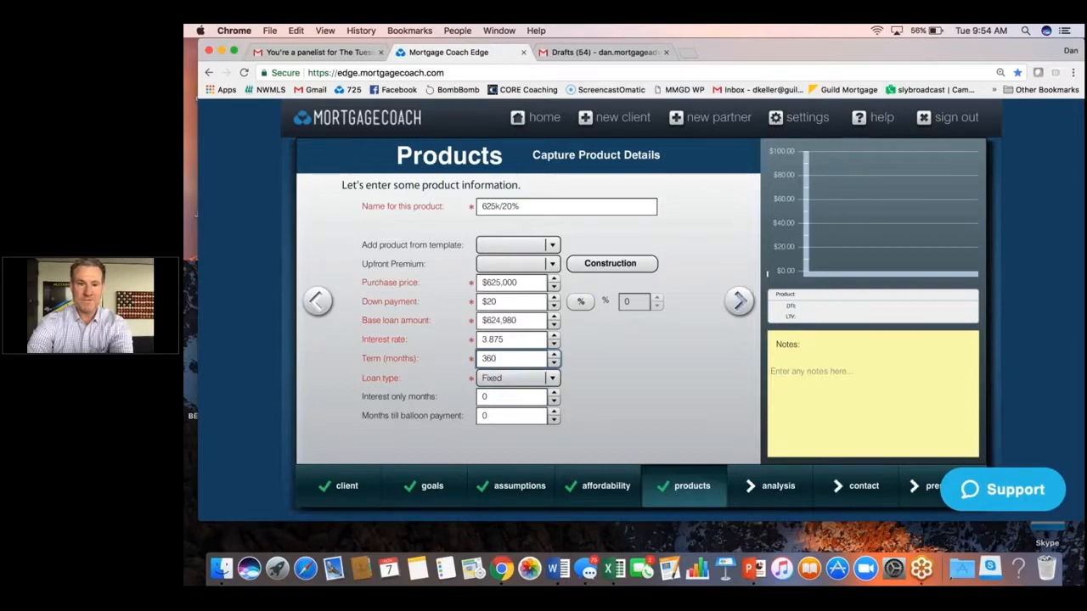
click(738, 301)
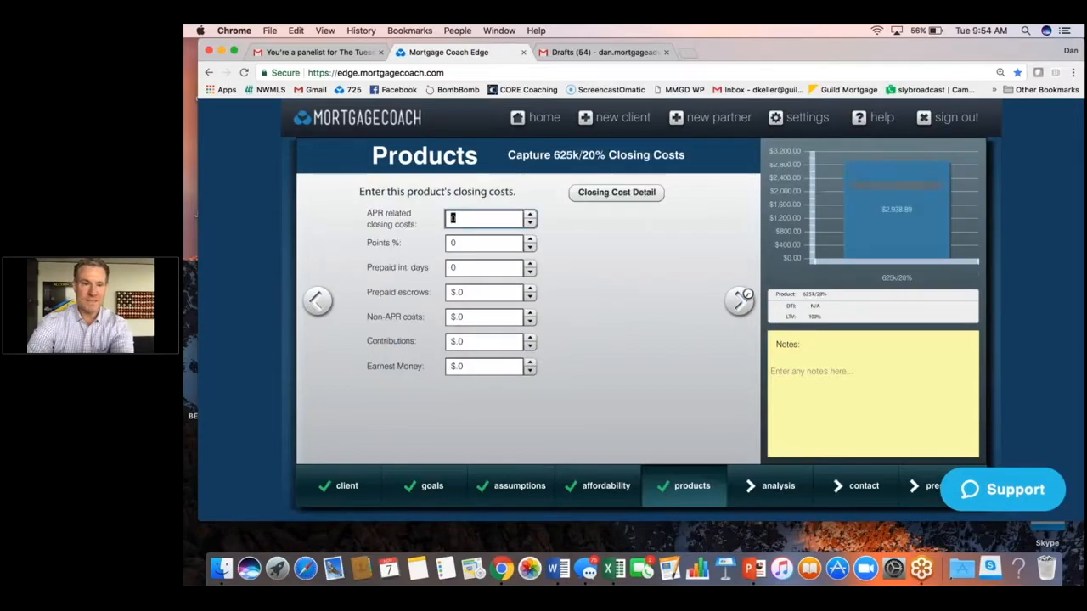
Set the prepaid interest days to 1.
click(484, 267)
text(1)
key(Tab)
In the closing cost details, choose Washington as the state and the 1- NAF Conv template, and apply it to the loan.
click(607, 196)
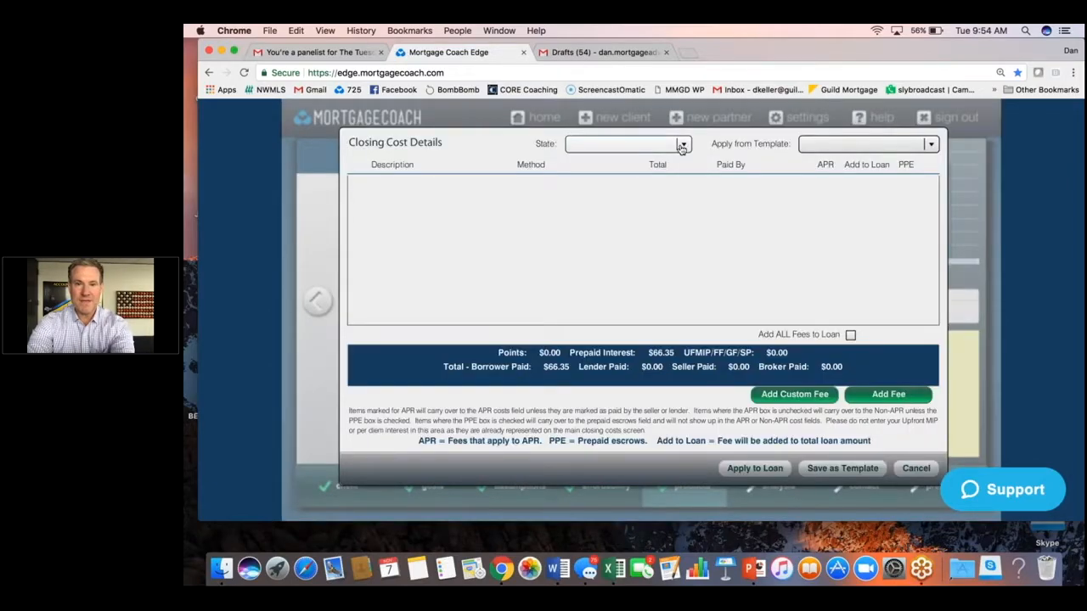
click(683, 144)
key(w)
key(Tab)
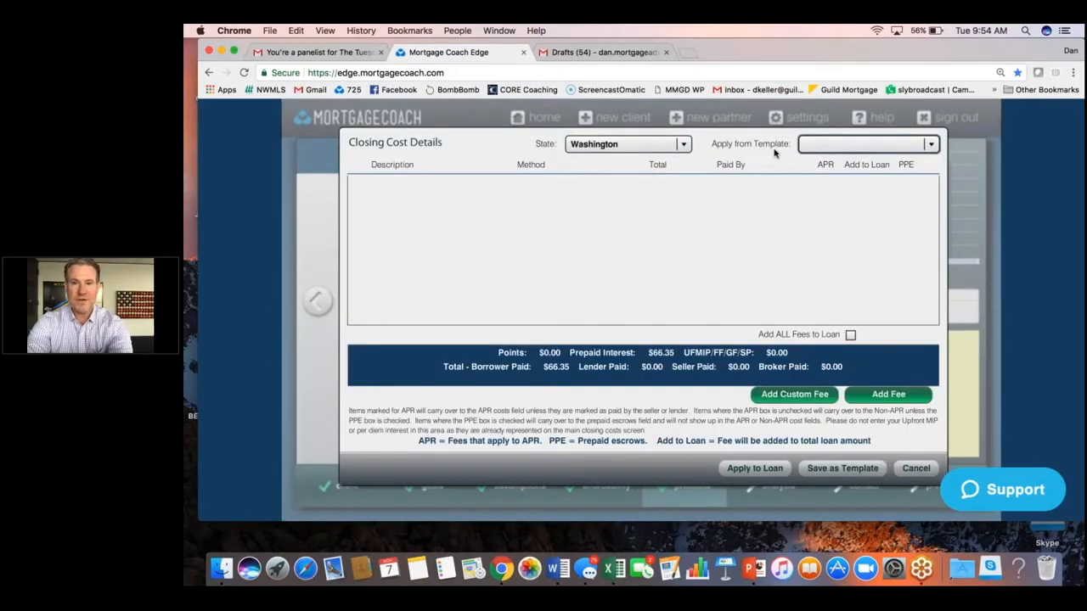
click(815, 146)
click(811, 166)
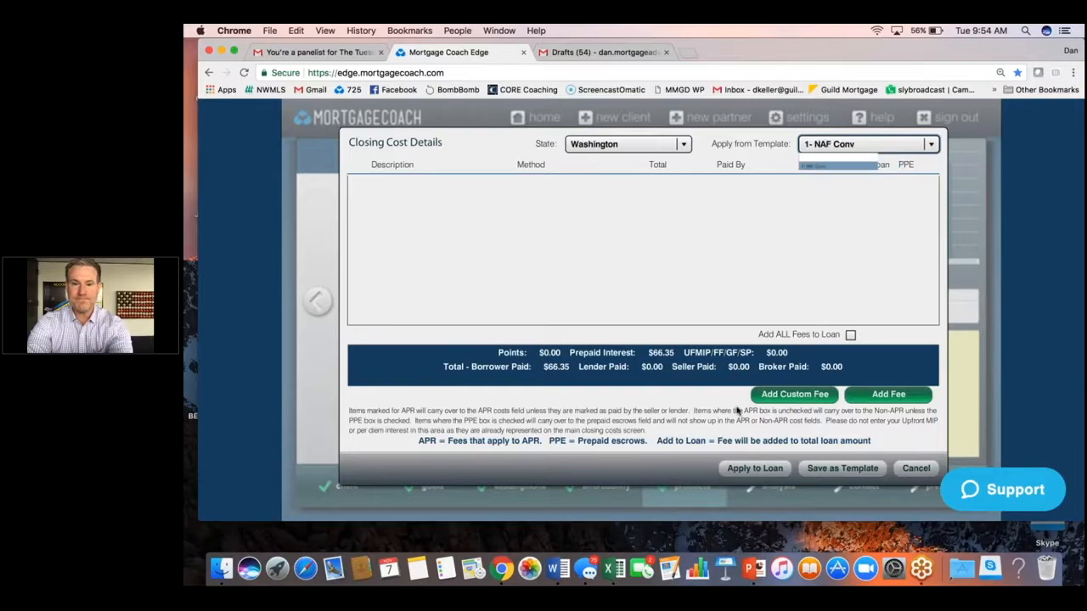
click(755, 468)
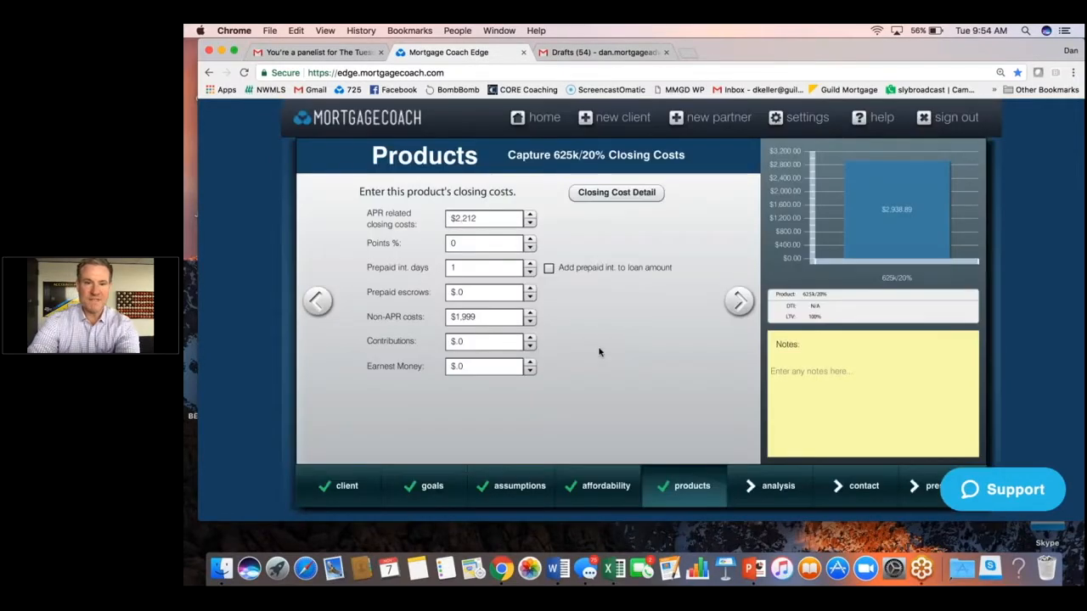
On the monthly costs page, set hazard insurance to $75 and property tax to 0.95 percent.
click(738, 301)
key(Tab)
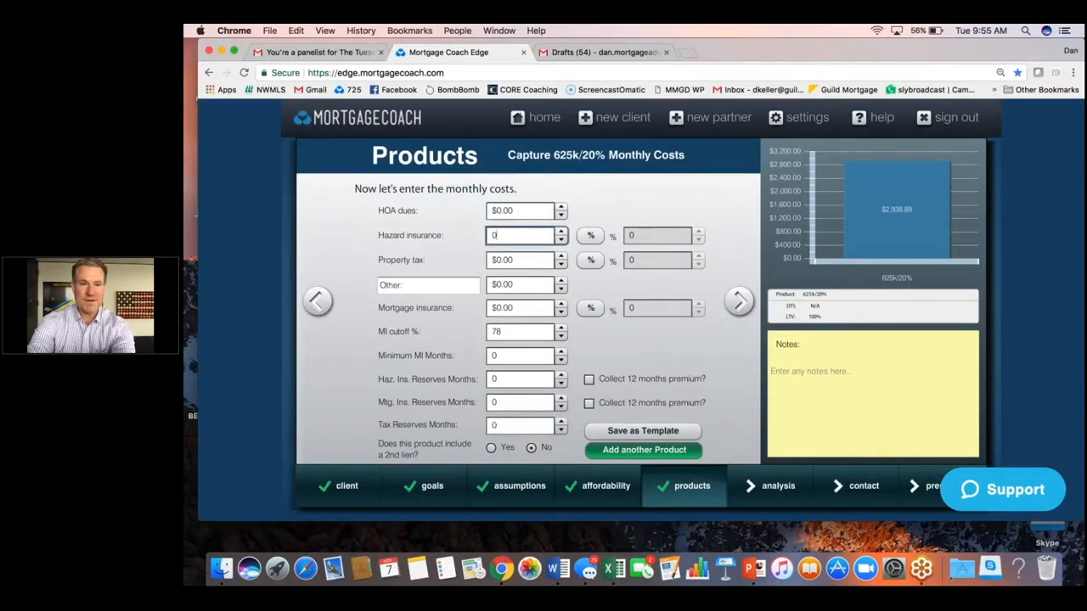
text(75)
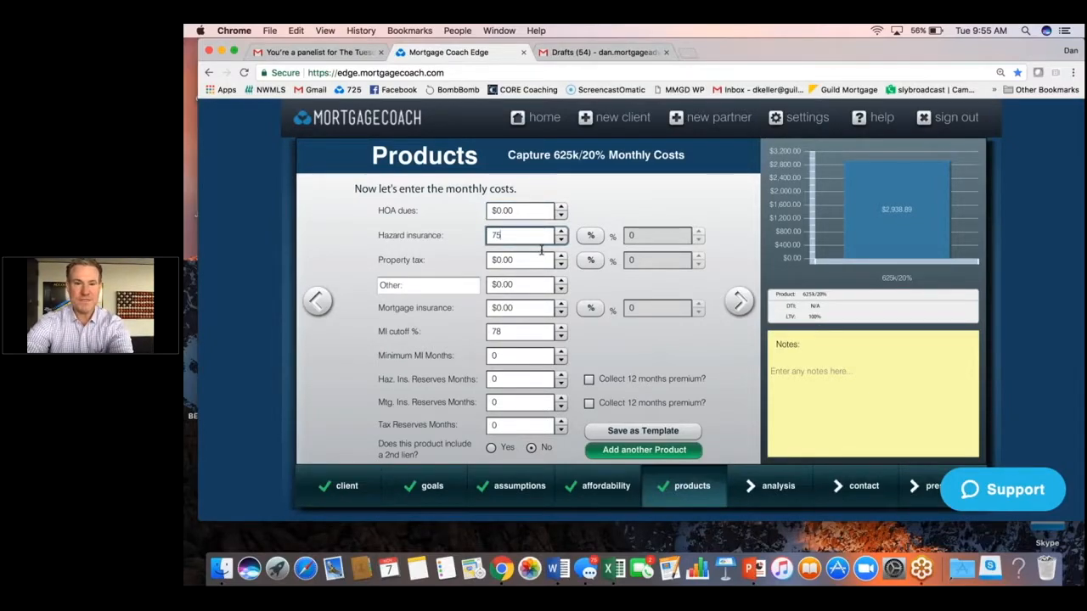
click(591, 260)
click(660, 261)
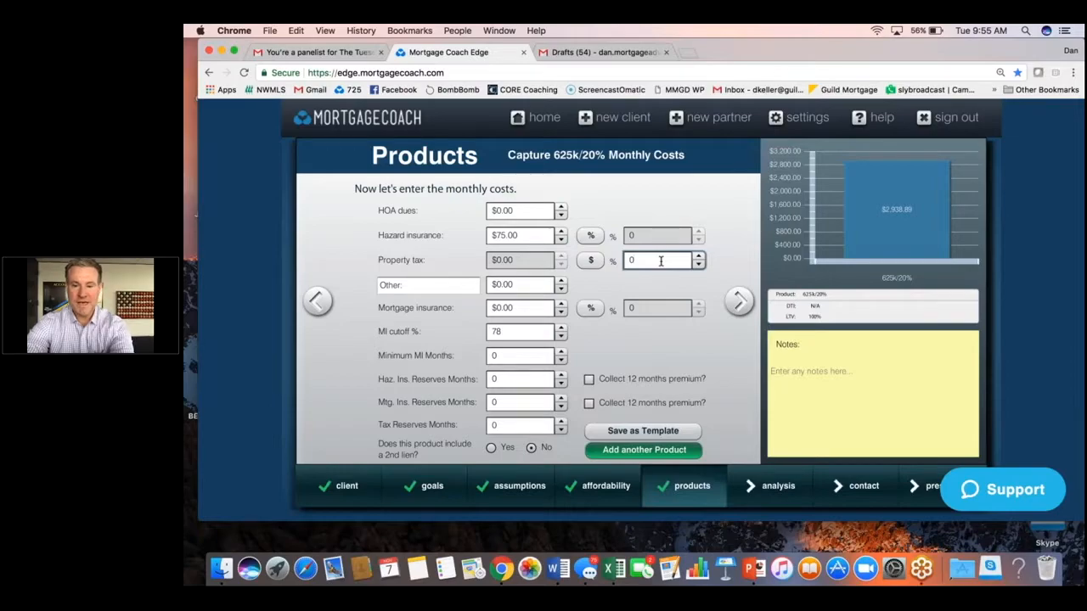
text(.95)
key(Tab)
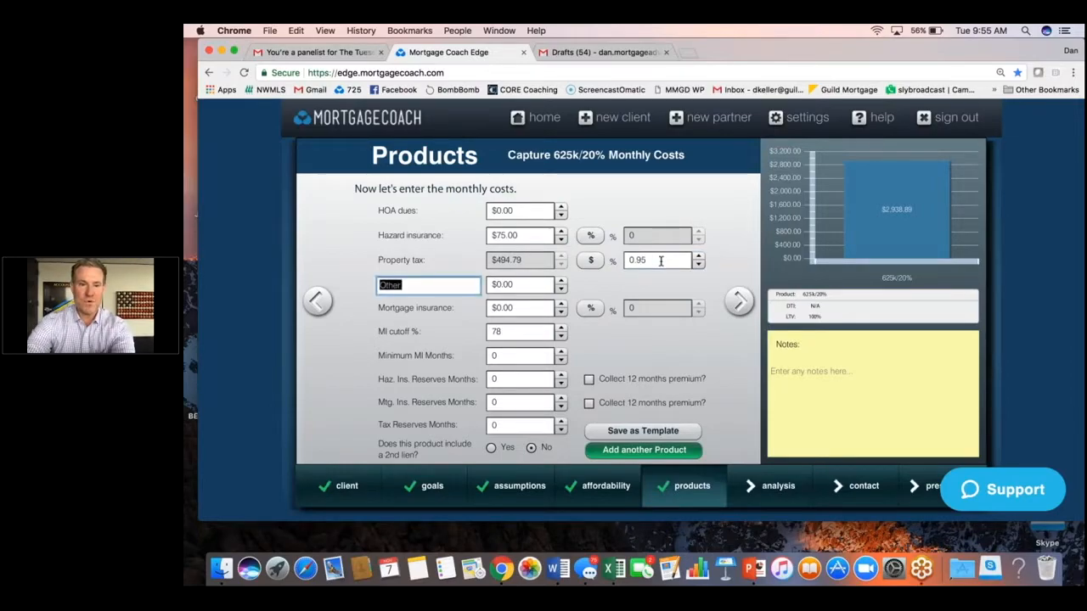
Set hazard insurance reserves to 14 months and tax reserves to 3 months, then add another product.
click(510, 380)
key(BackSpace)
text(14)
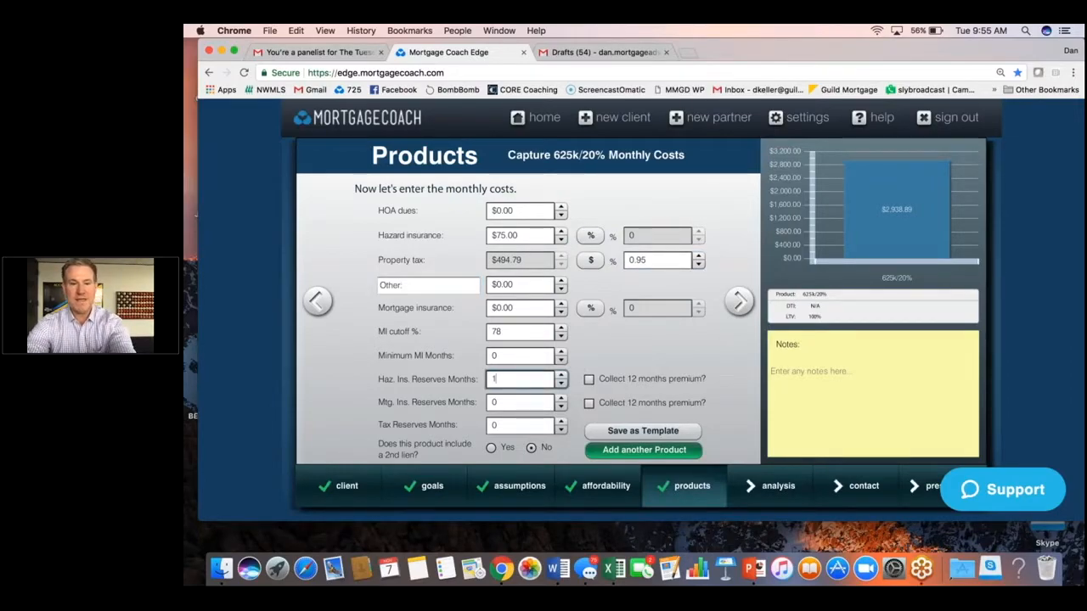
click(510, 427)
key(BackSpace)
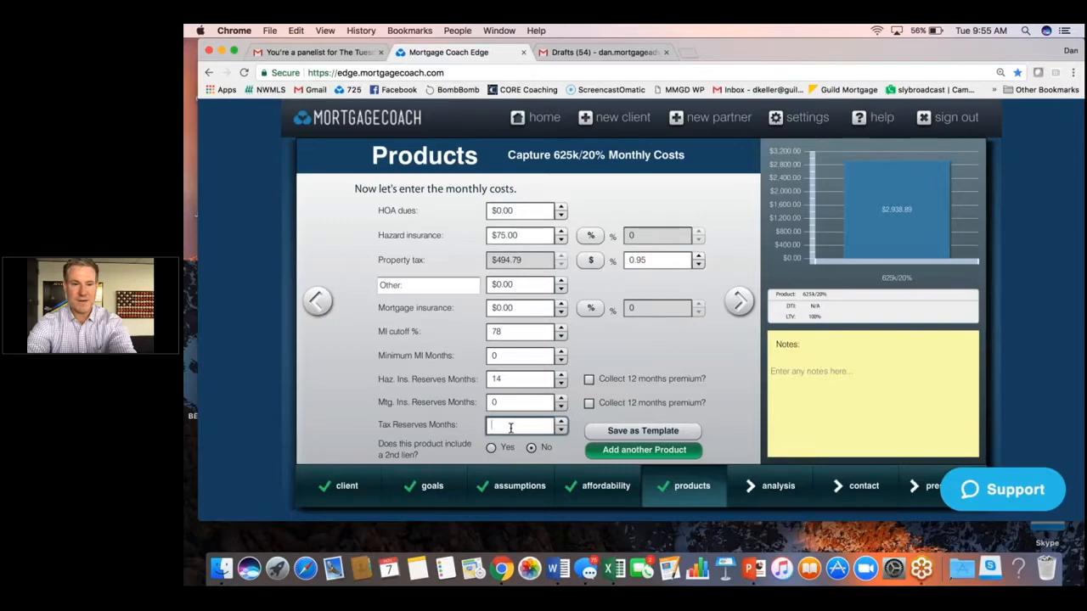
text(3)
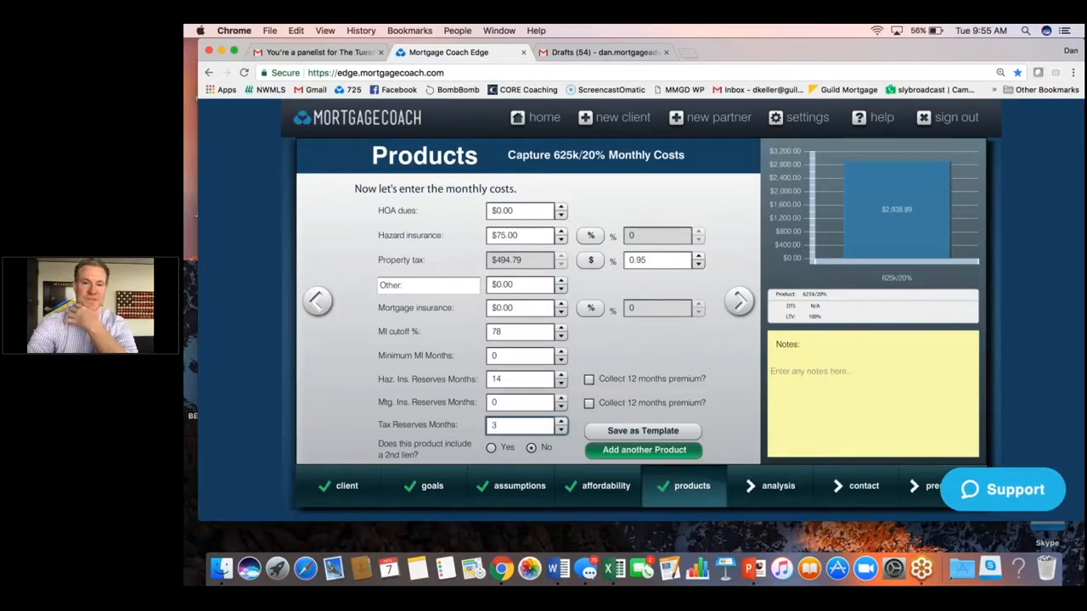
click(692, 453)
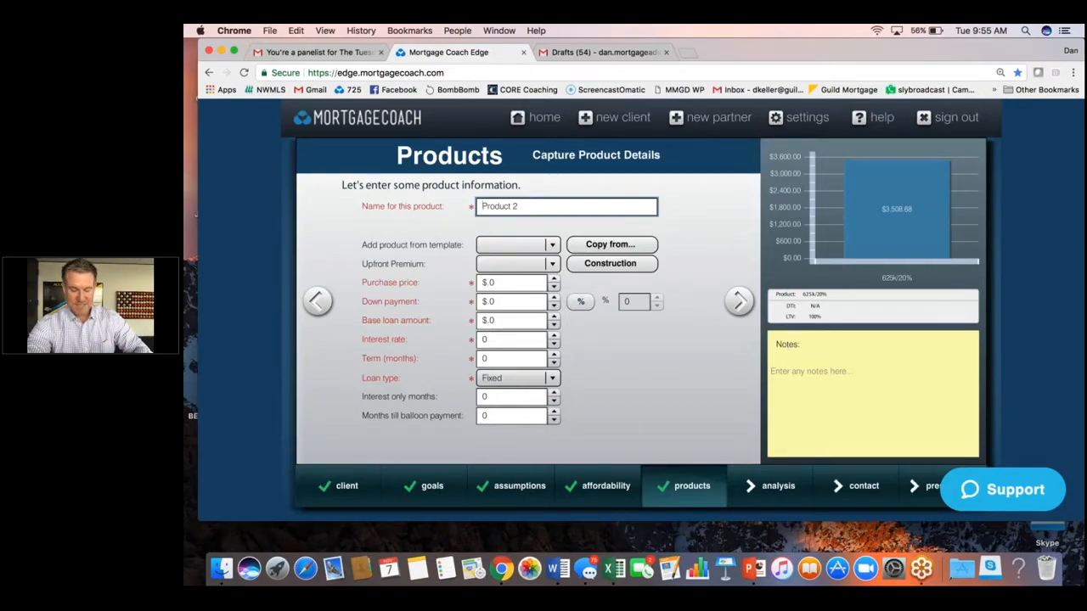
Rename the new product 675k/10% and copy its details from the 625k/20% product.
key(BackSpace)
key(BackSpace)
key(BackSpace)
key(BackSpace)
key(BackSpace)
key(BackSpace)
key(BackSpace)
key(BackSpace)
key(BackSpace)
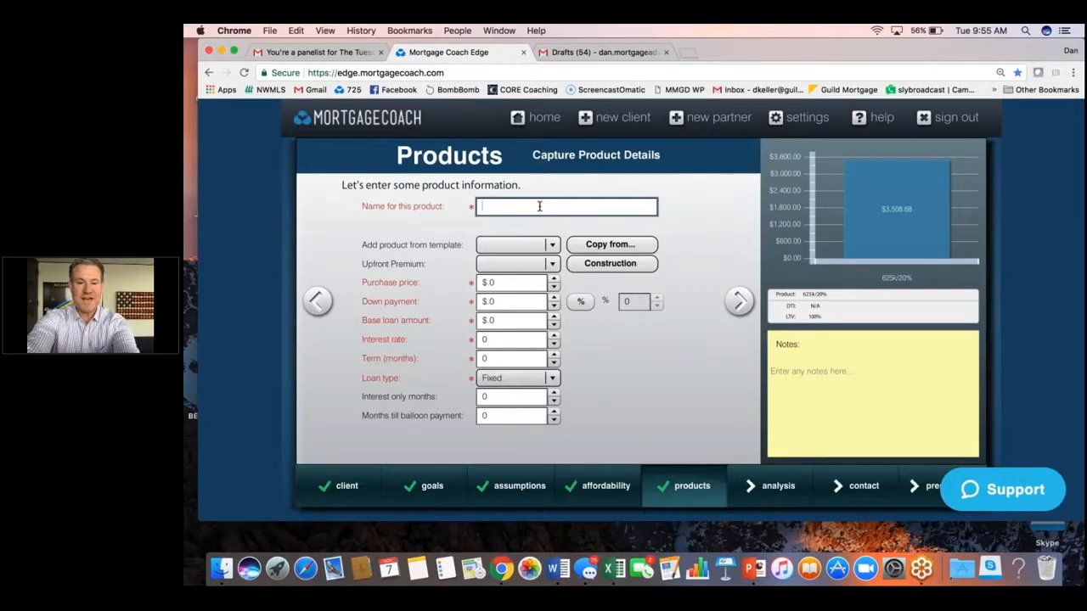
text(675k)
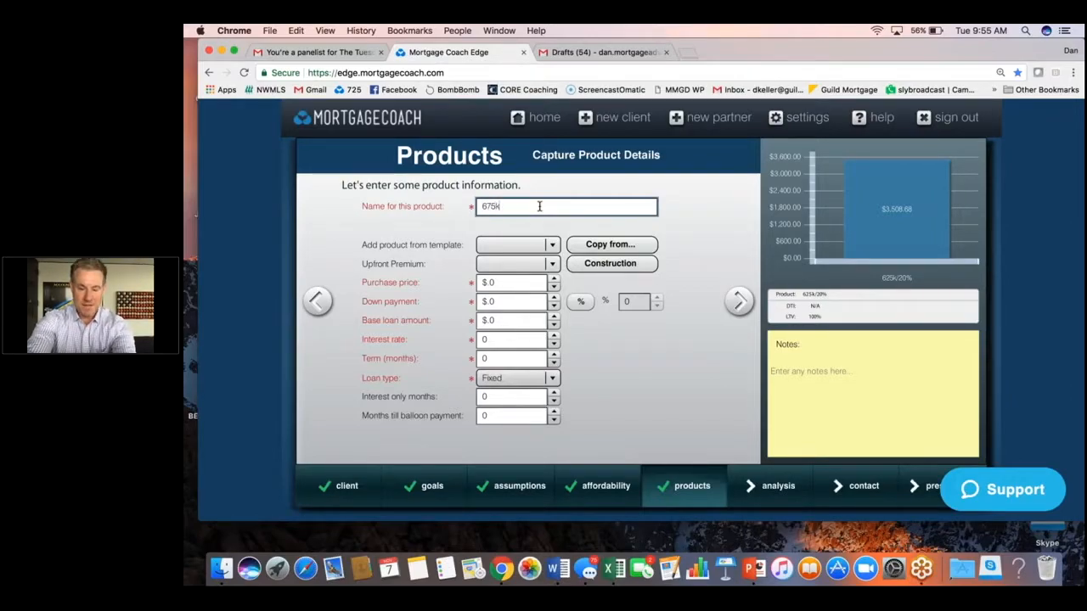
text(/10)
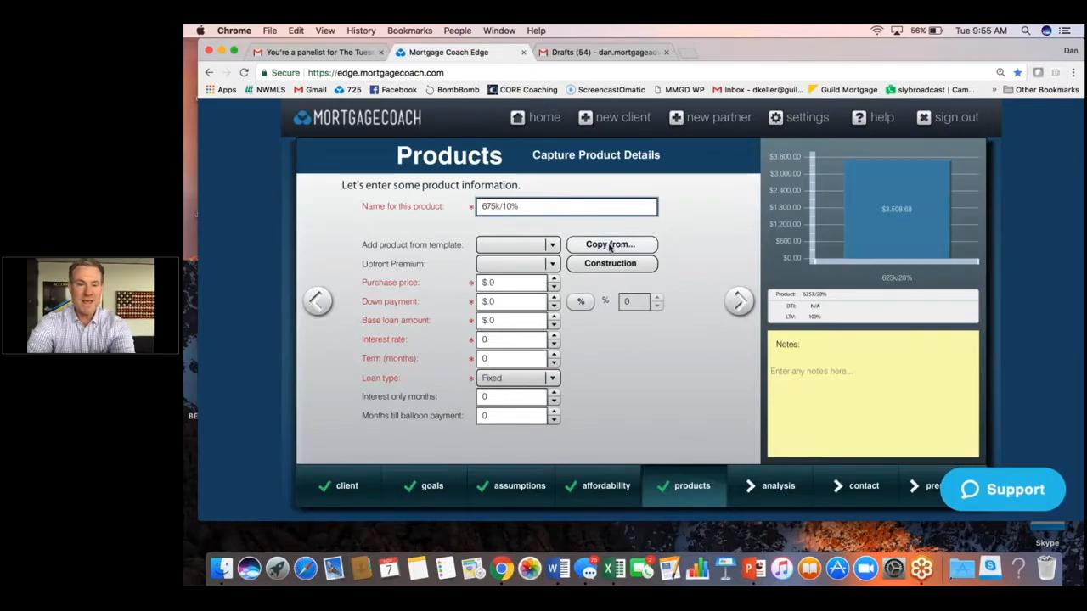
click(652, 246)
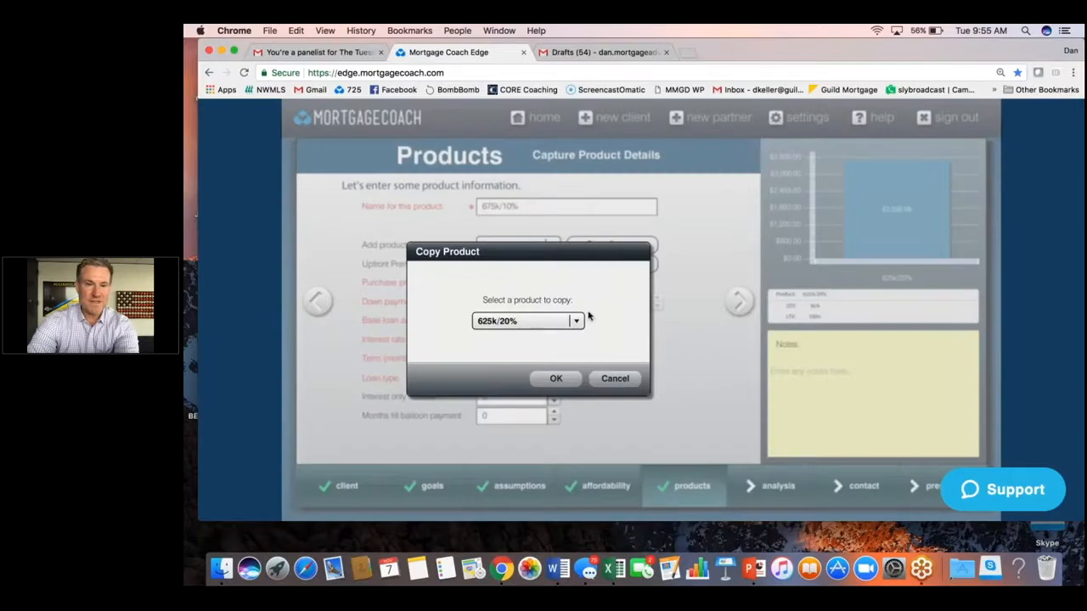
click(567, 378)
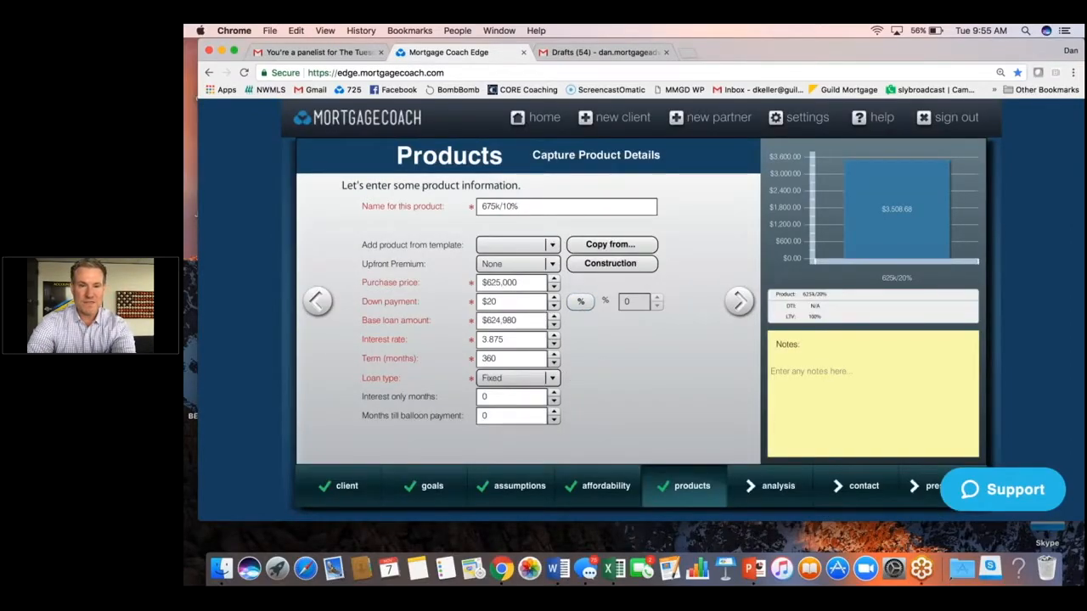
Switch the down payment to percent and set it to 10 percent.
click(580, 301)
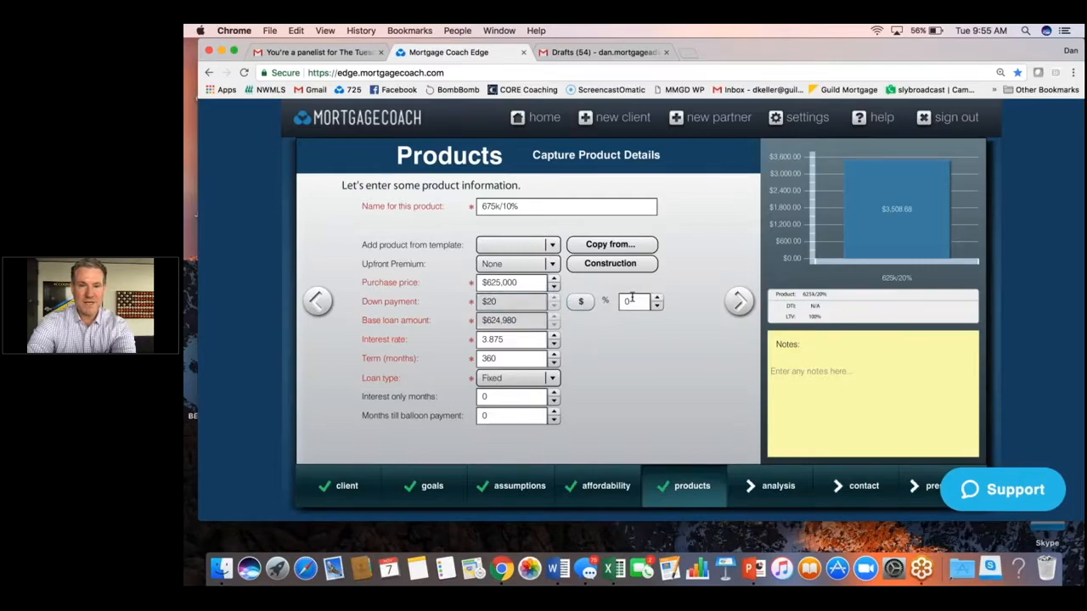
double_click(632, 302)
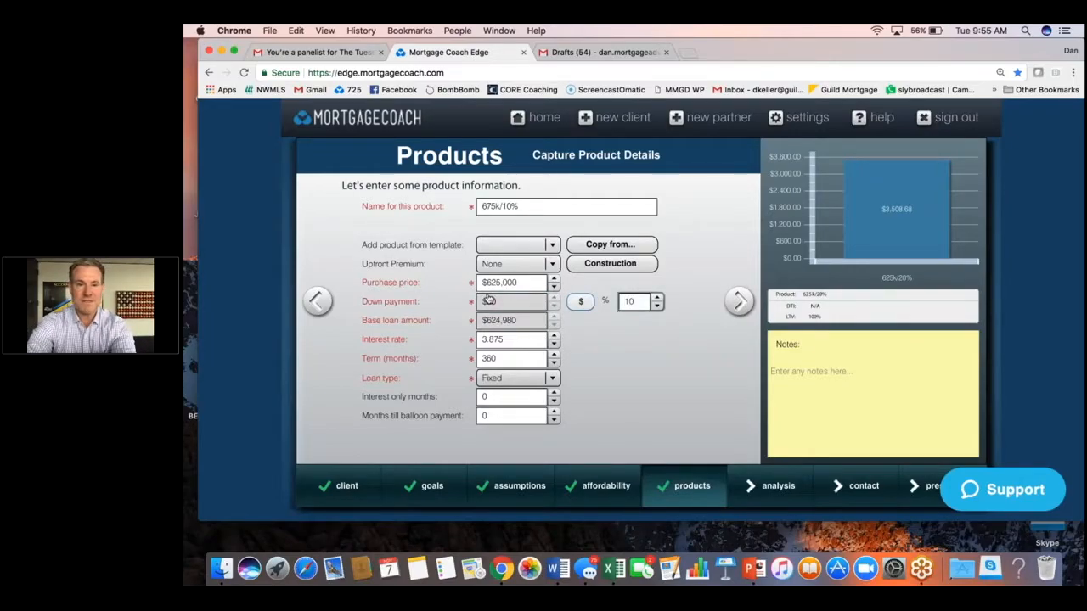
key(Tab)
Return to the 625k/20% product and set its down payment to 20 percent.
click(317, 301)
click(316, 302)
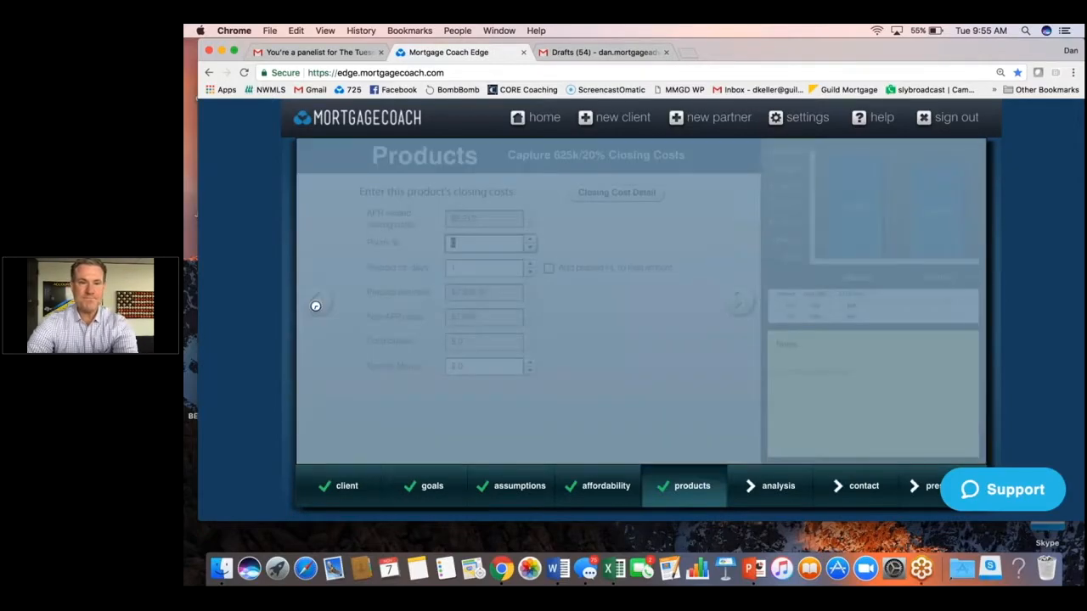
click(319, 303)
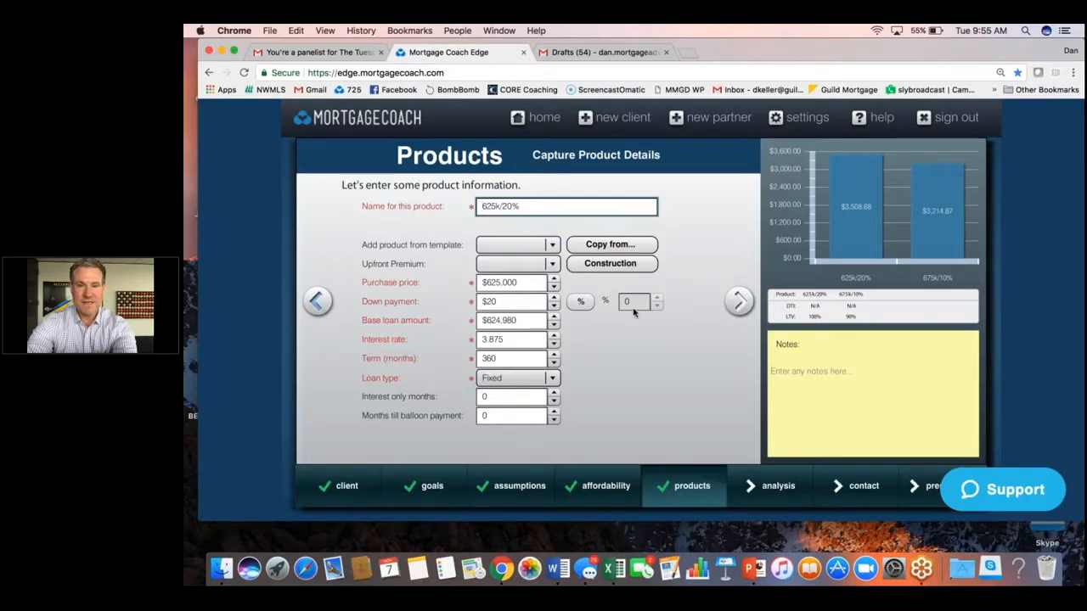
click(544, 303)
click(581, 301)
click(643, 304)
text(20)
key(Tab)
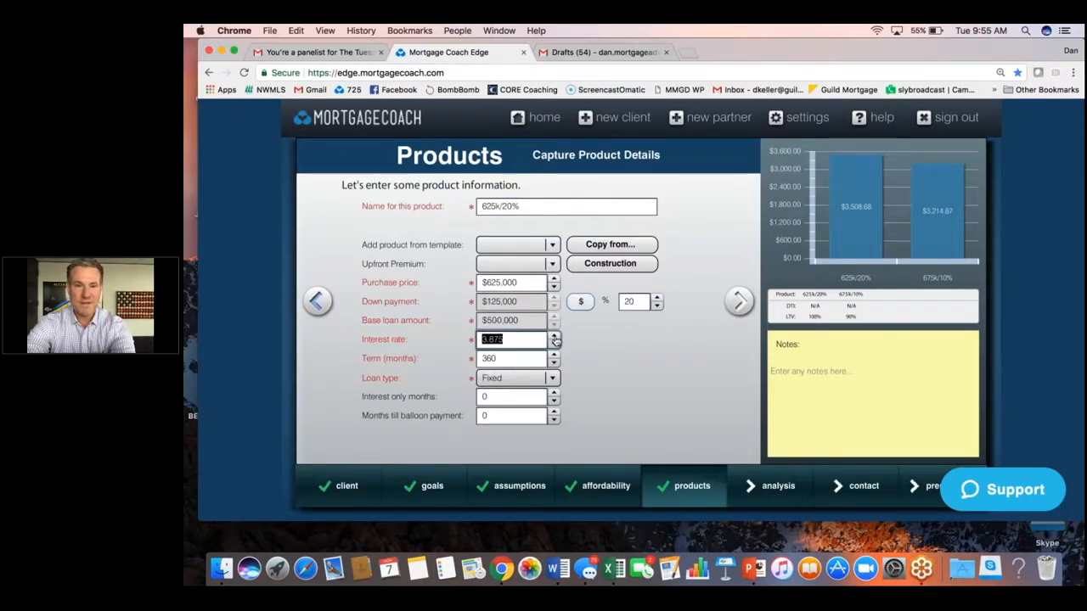
On the 675k/10% product's monthly costs, set mortgage insurance to 0.32 percent.
click(740, 301)
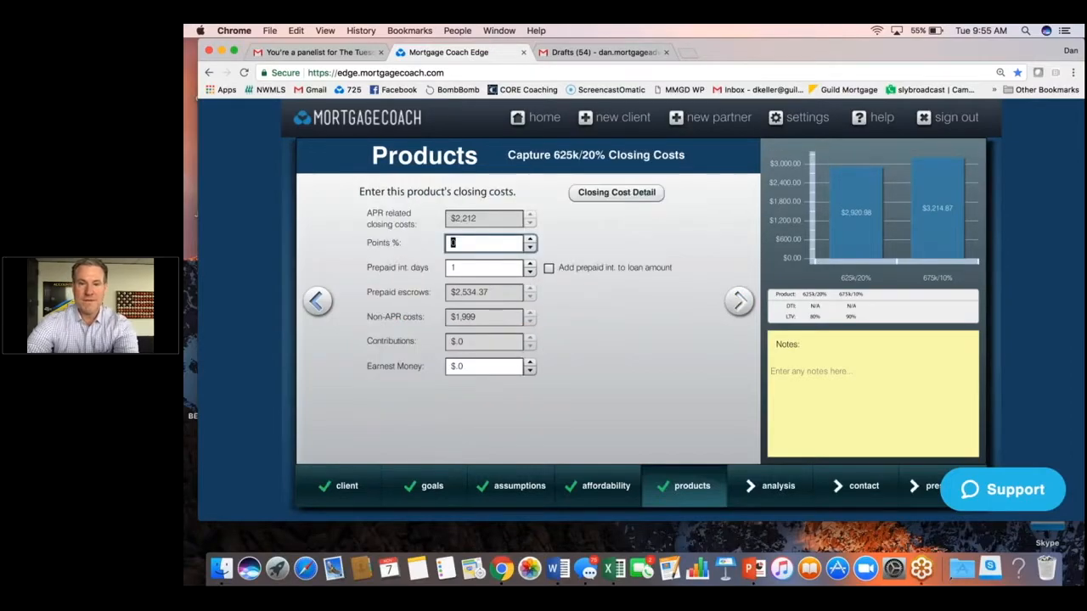
click(739, 302)
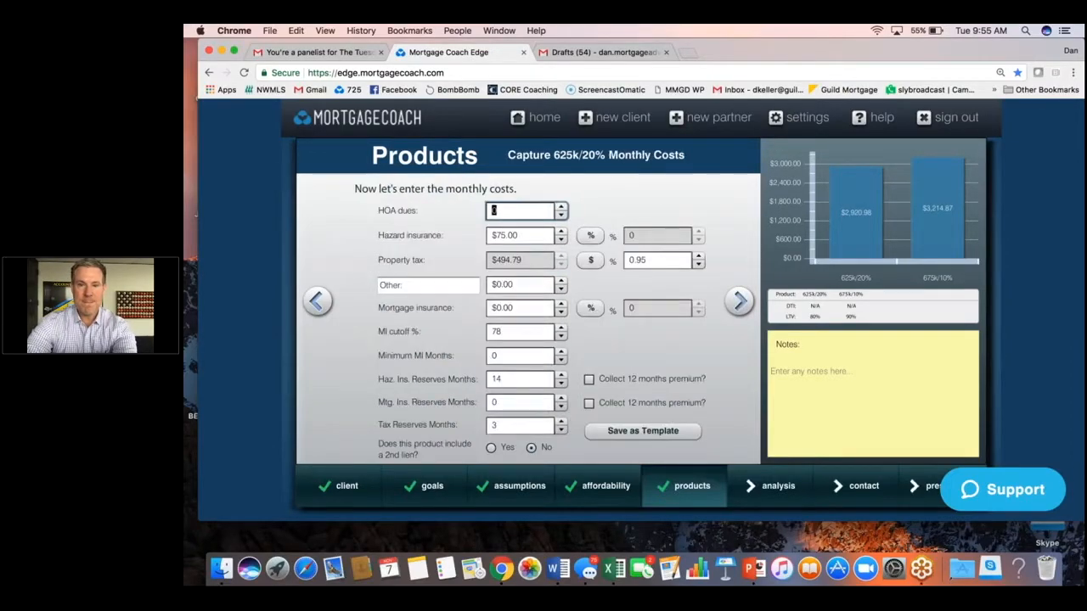
click(738, 301)
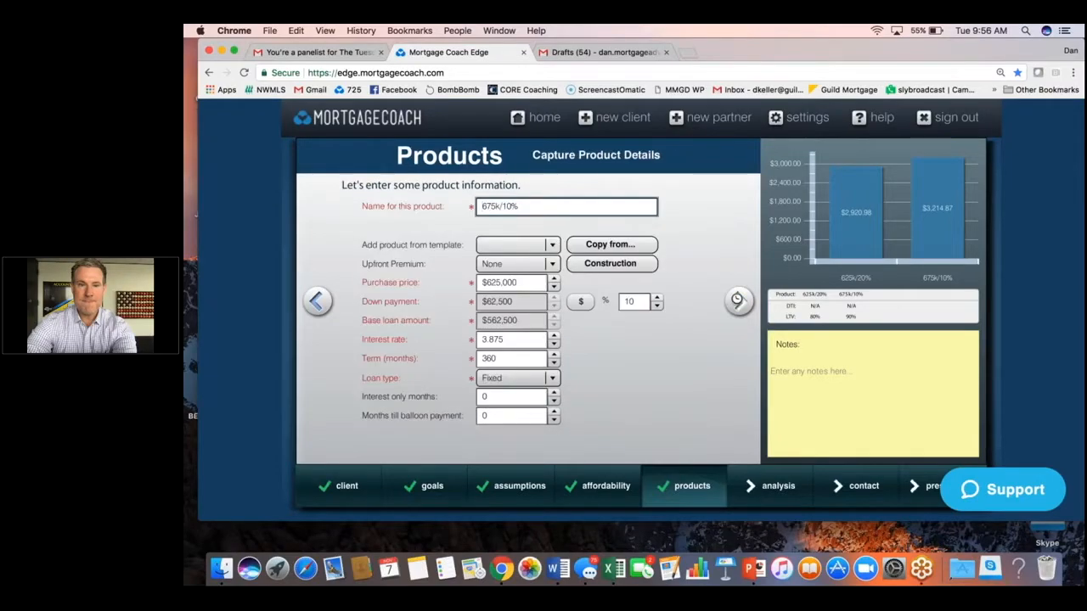
click(739, 302)
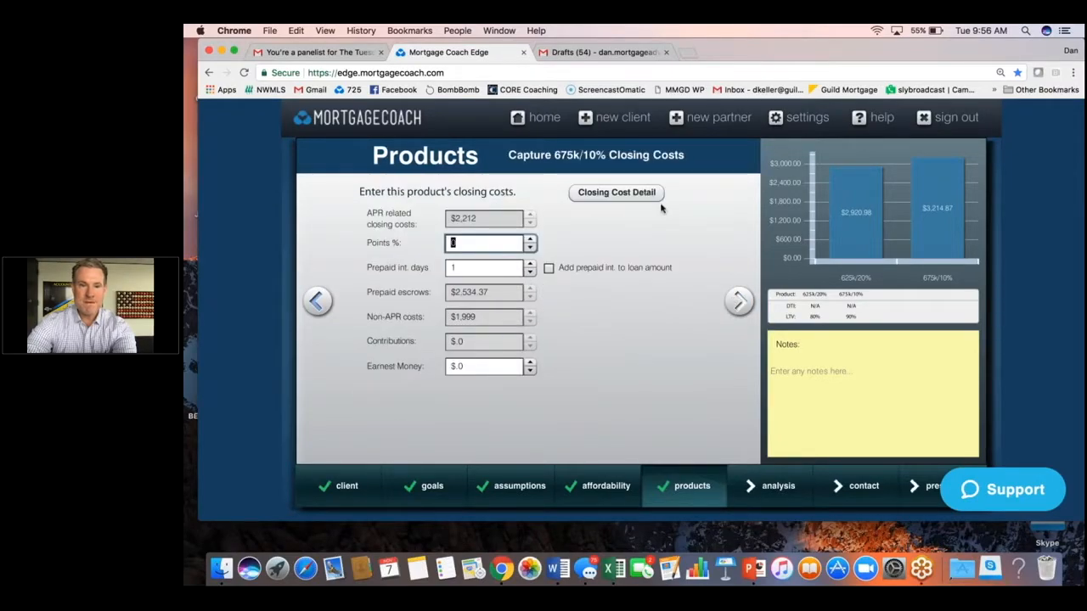
click(739, 301)
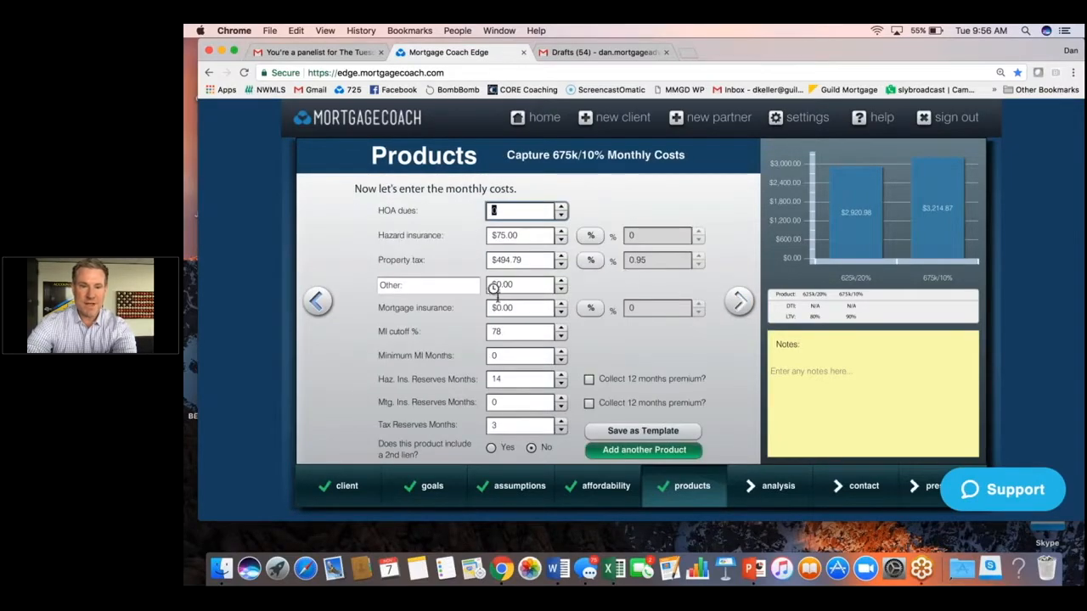
click(541, 309)
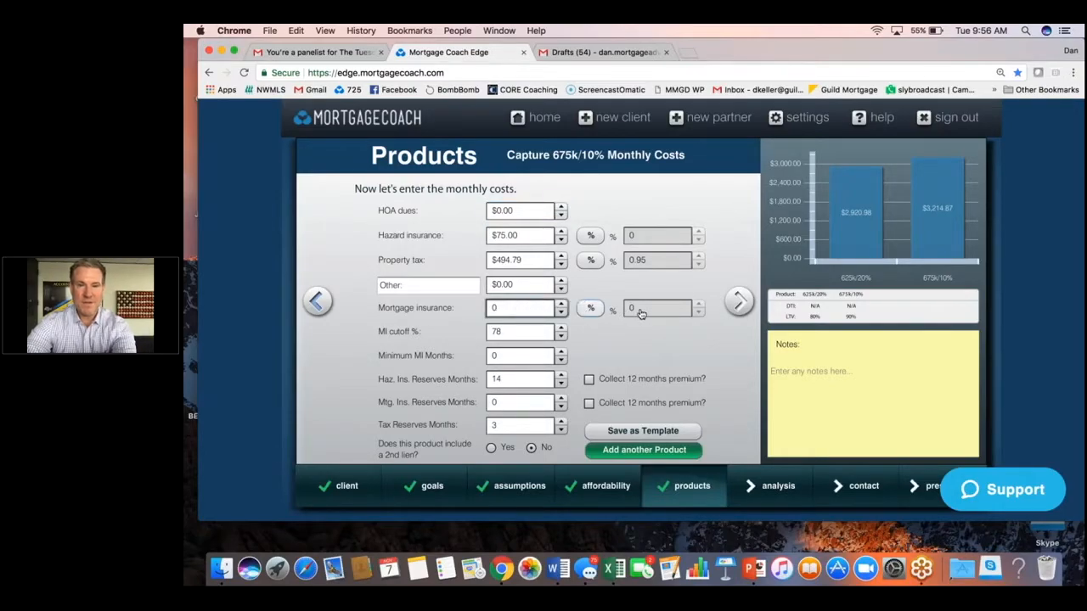
click(595, 310)
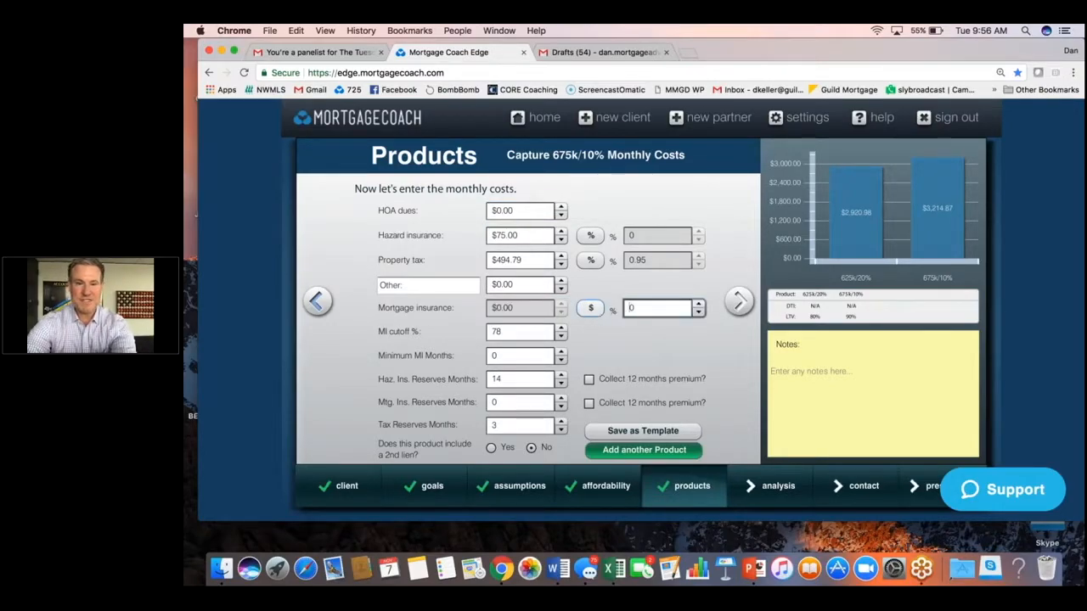
click(637, 310)
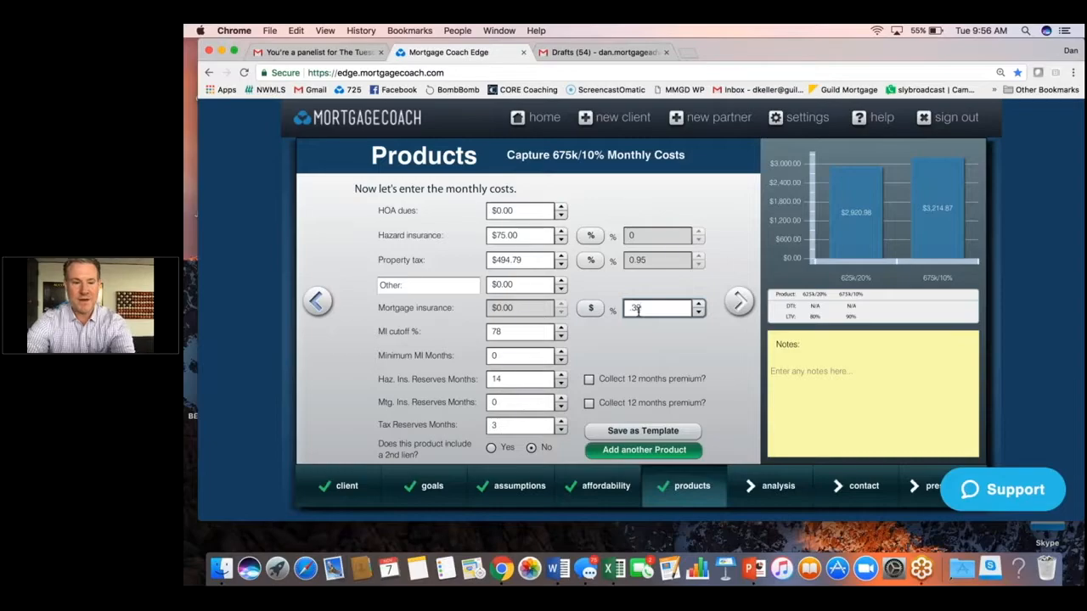
text(.32)
key(Tab)
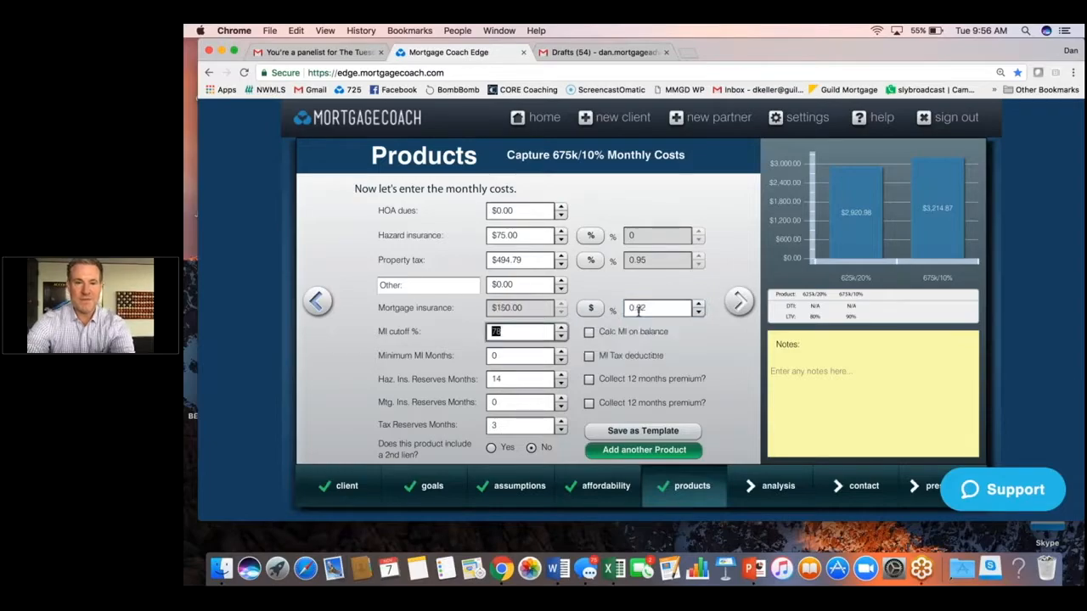
Add another product named 715k/15% and copy its details from the 675k/10% product.
click(688, 452)
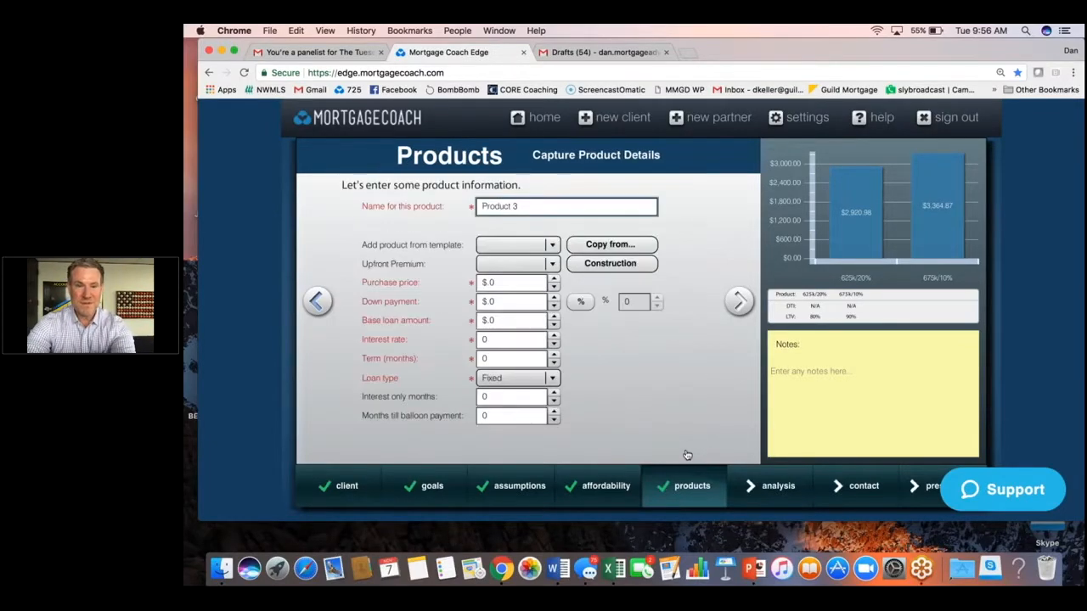
key(BackSpace)
key(BackSpace)
key(BackSpace)
key(BackSpace)
key(BackSpace)
key(BackSpace)
key(BackSpace)
key(BackSpace)
key(BackSpace)
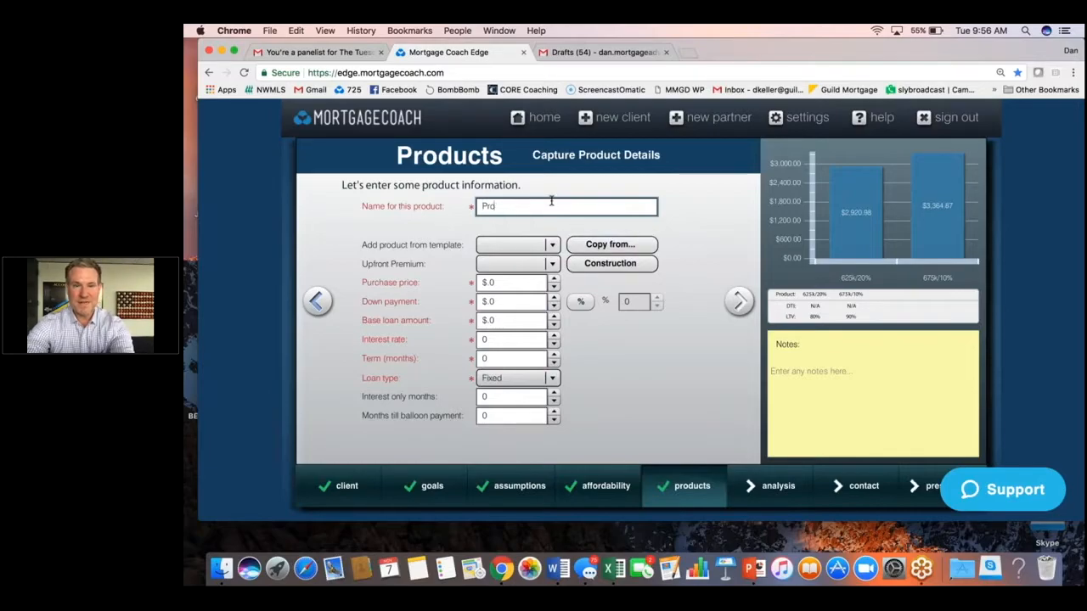
text(715k)
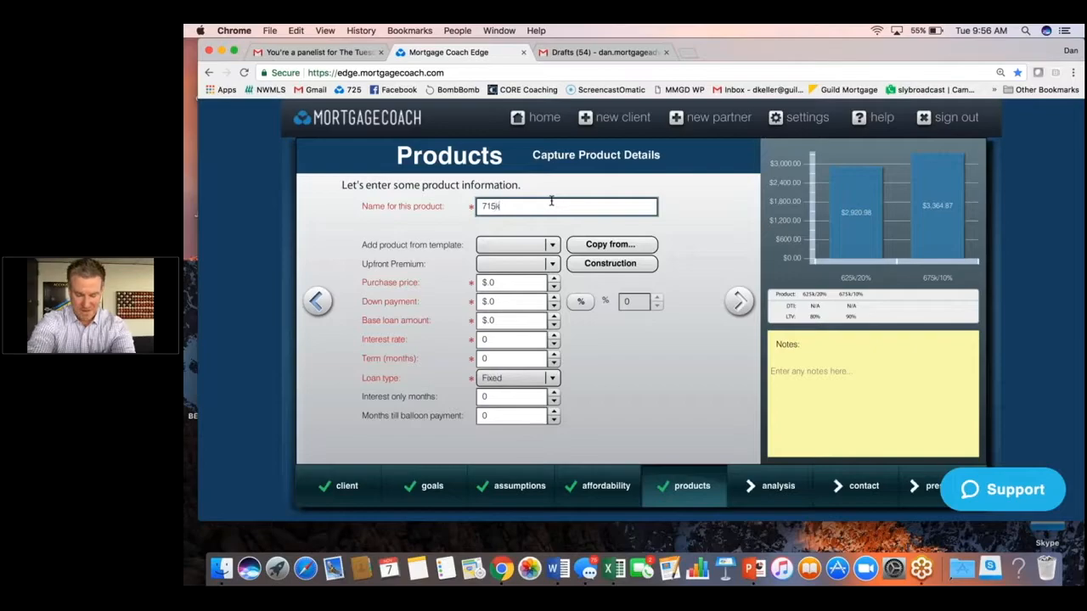
text(/15%)
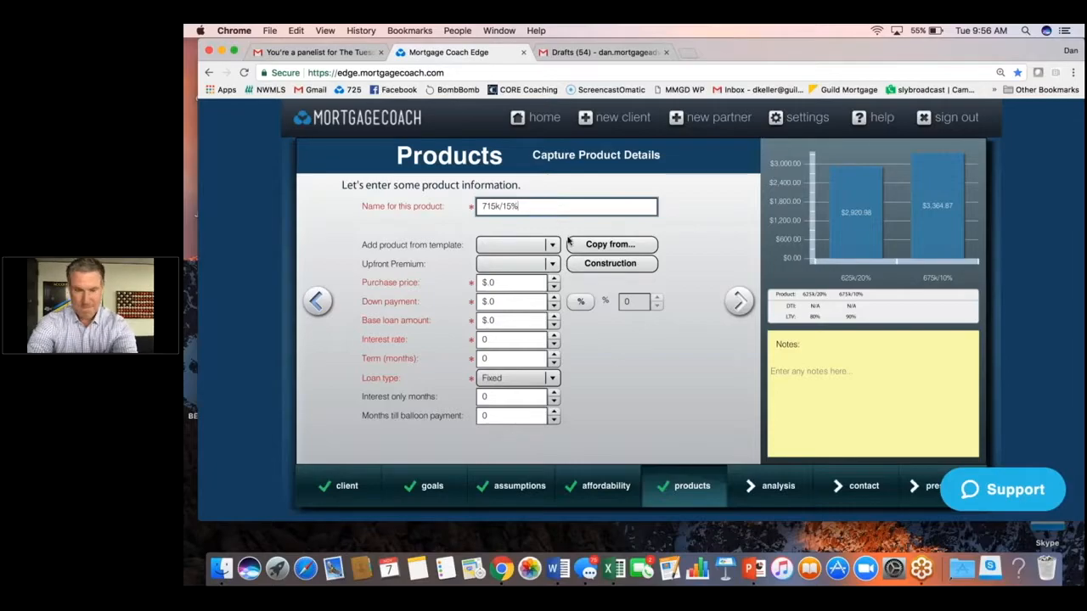
click(611, 245)
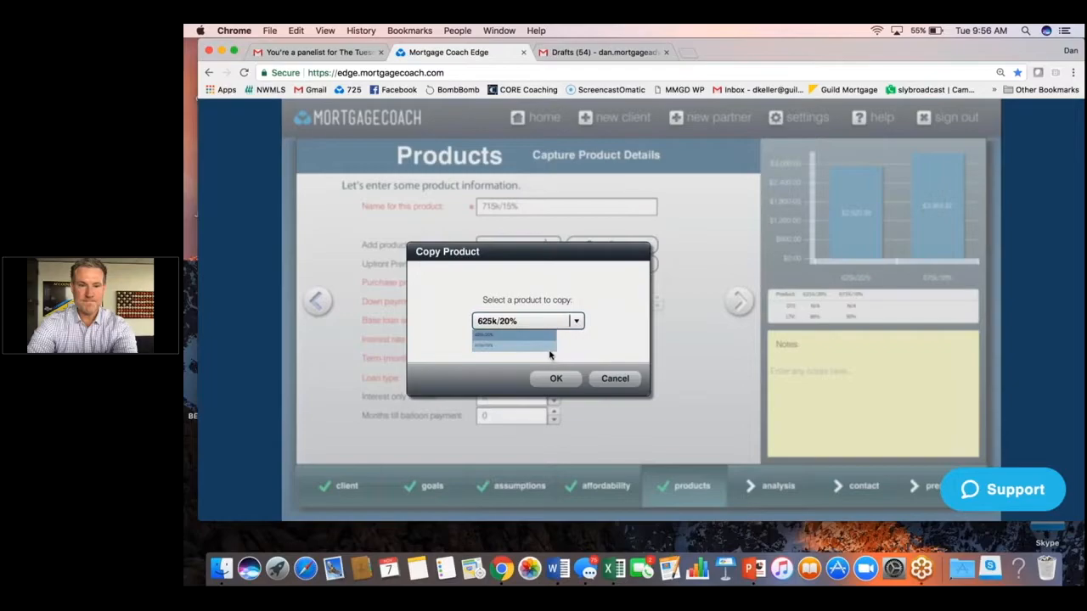
click(543, 345)
click(555, 377)
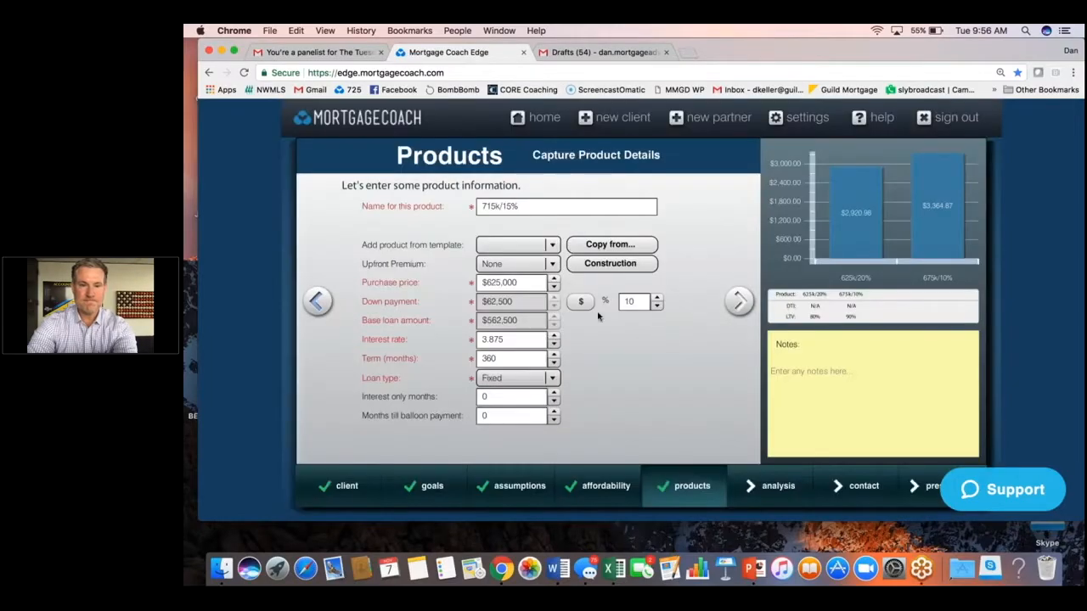
Set the 715k/15% product's down payment to 15 percent, then add another product.
click(638, 301)
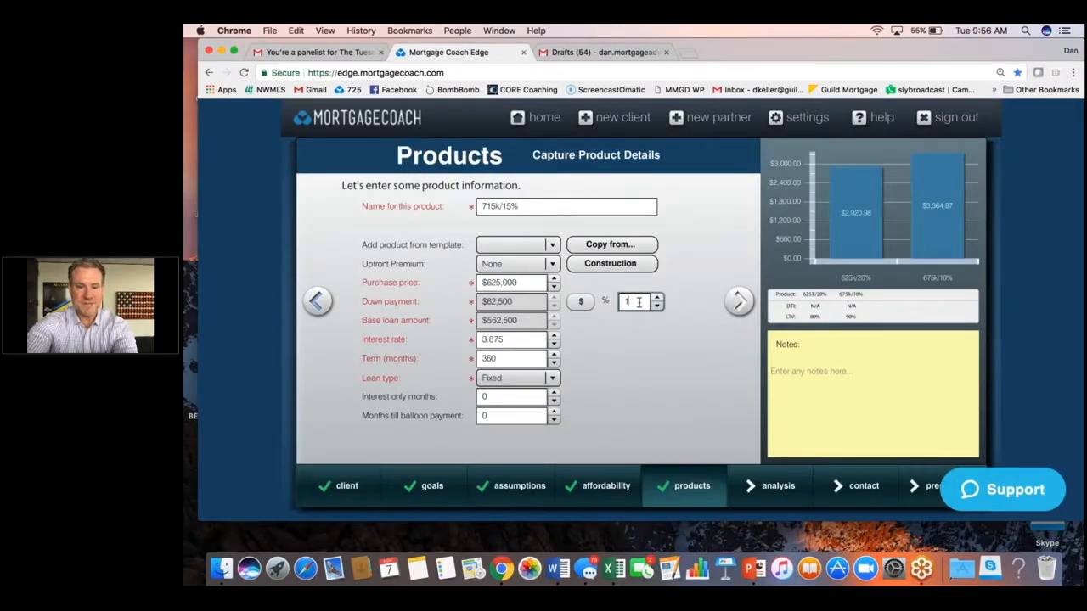
text(15)
click(523, 343)
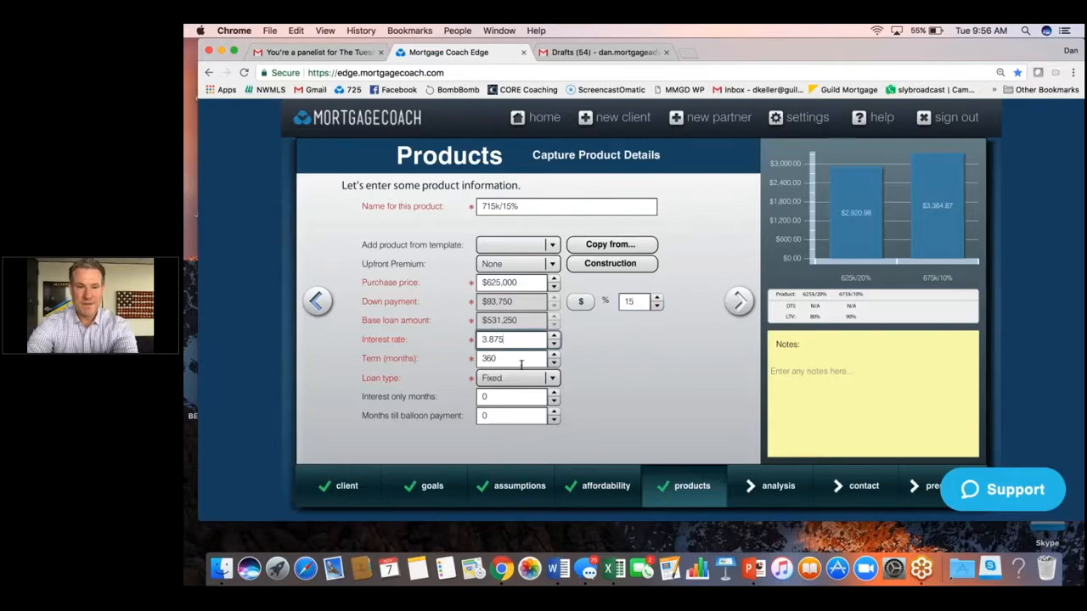
click(739, 300)
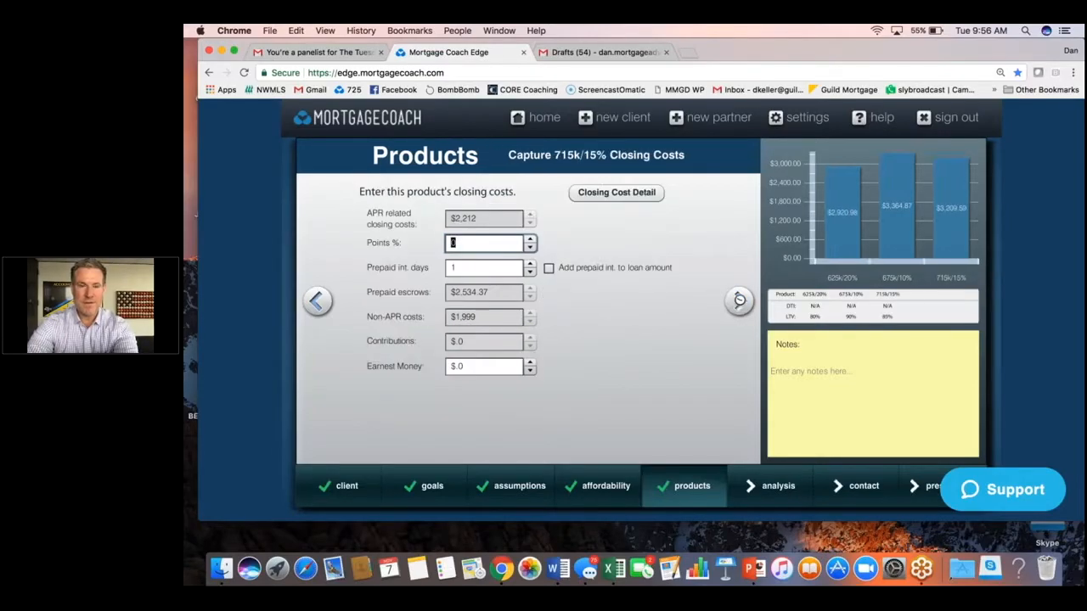
click(739, 300)
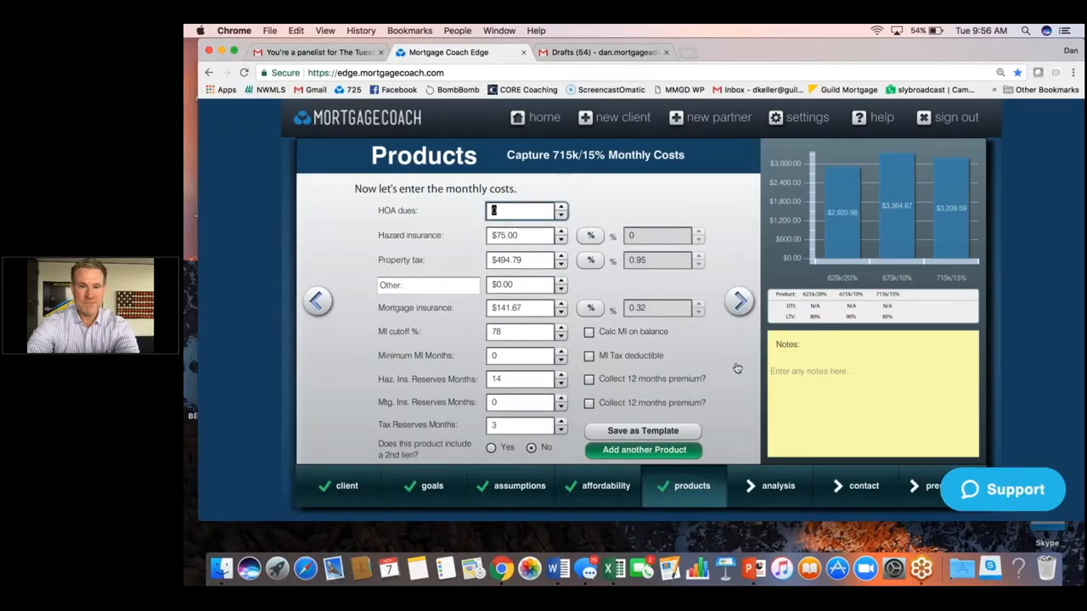
click(696, 450)
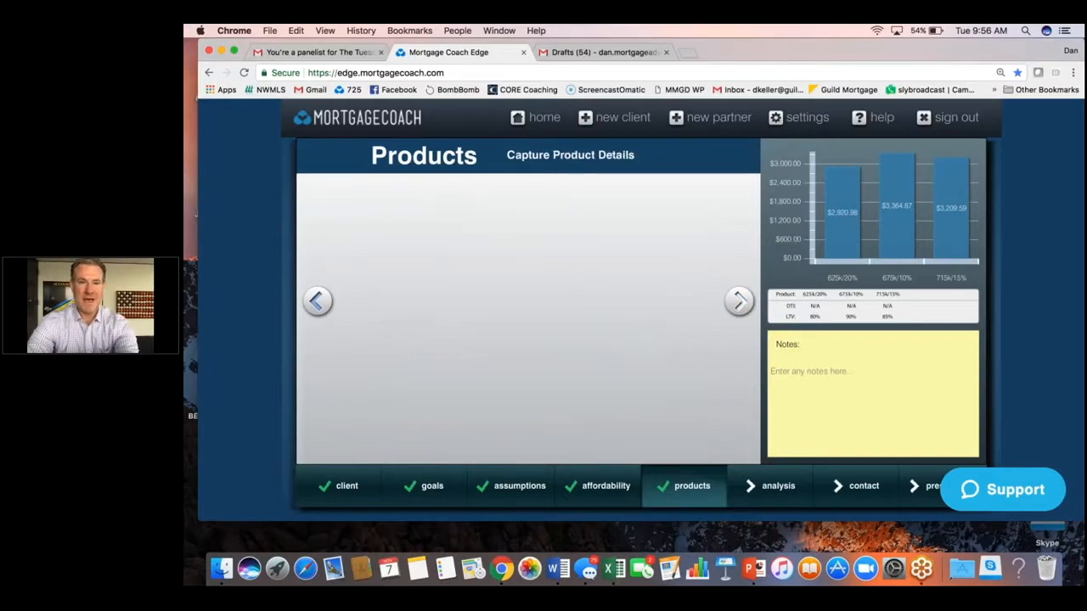
Name the new product 825k/JMBO and copy its details from the 625k/20% product.
triple_click(508, 206)
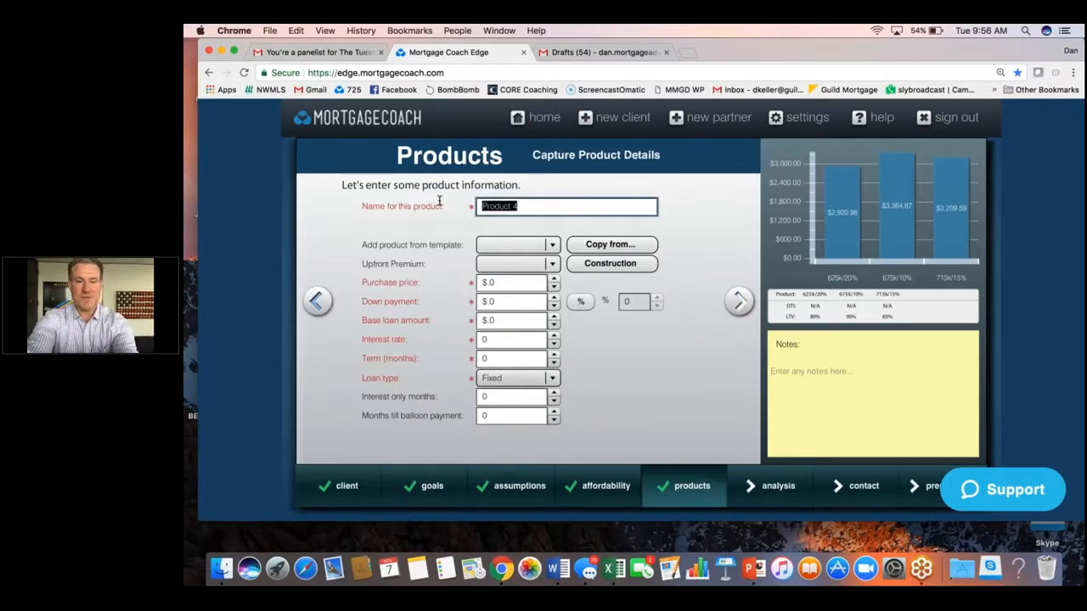
key(BackSpace)
text(825k/JMBO)
click(593, 245)
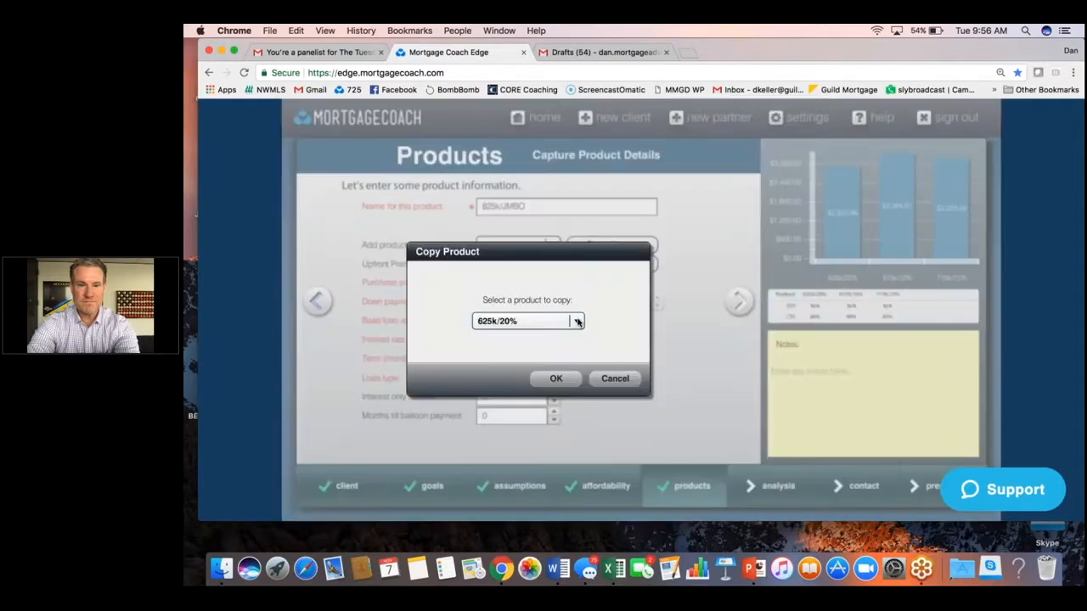
click(574, 321)
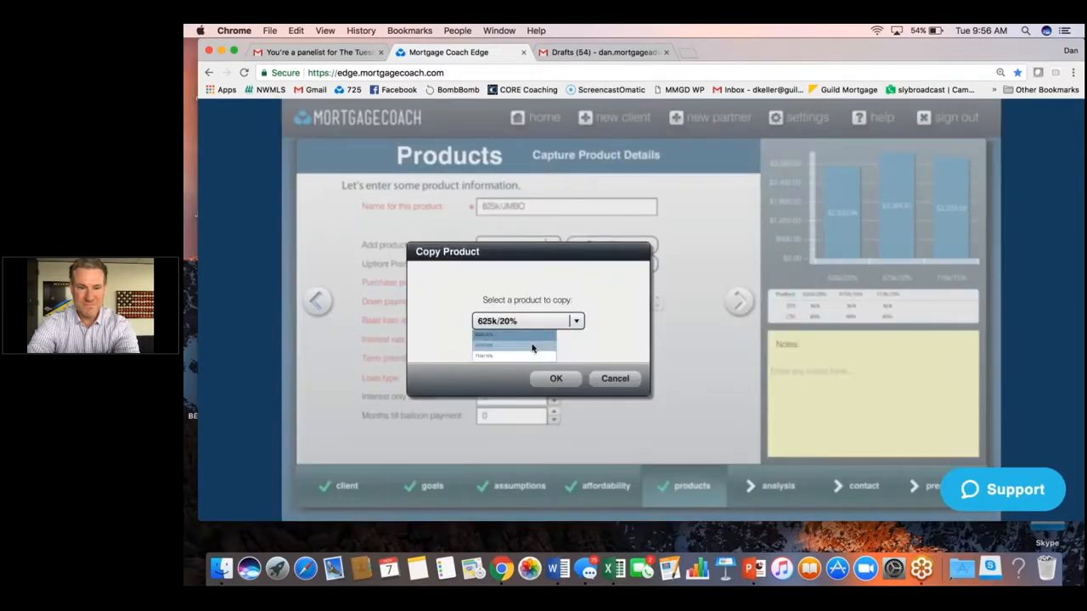
click(533, 348)
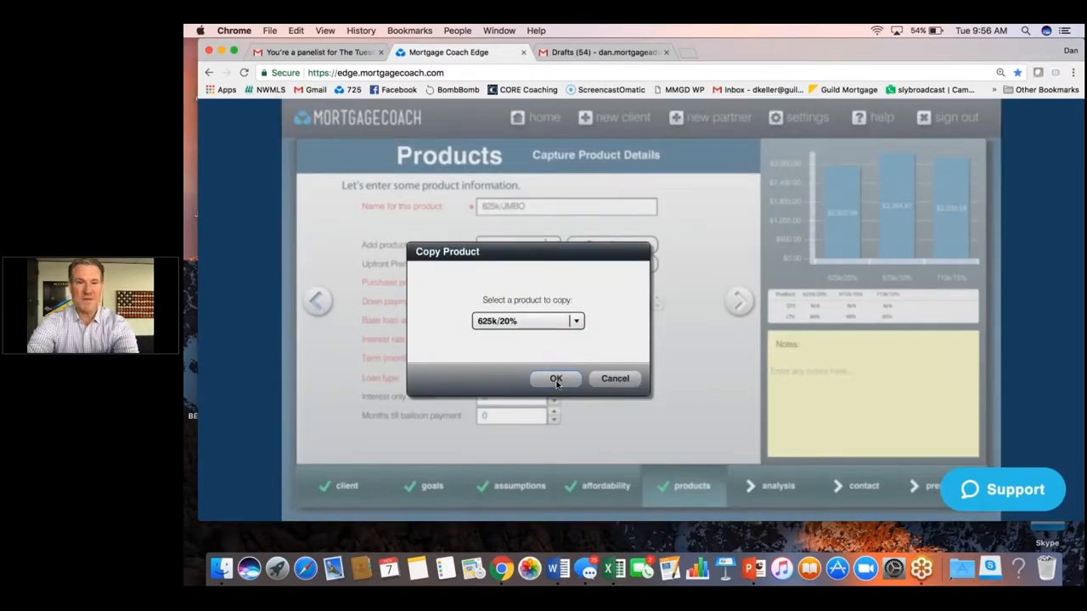
click(556, 379)
click(521, 284)
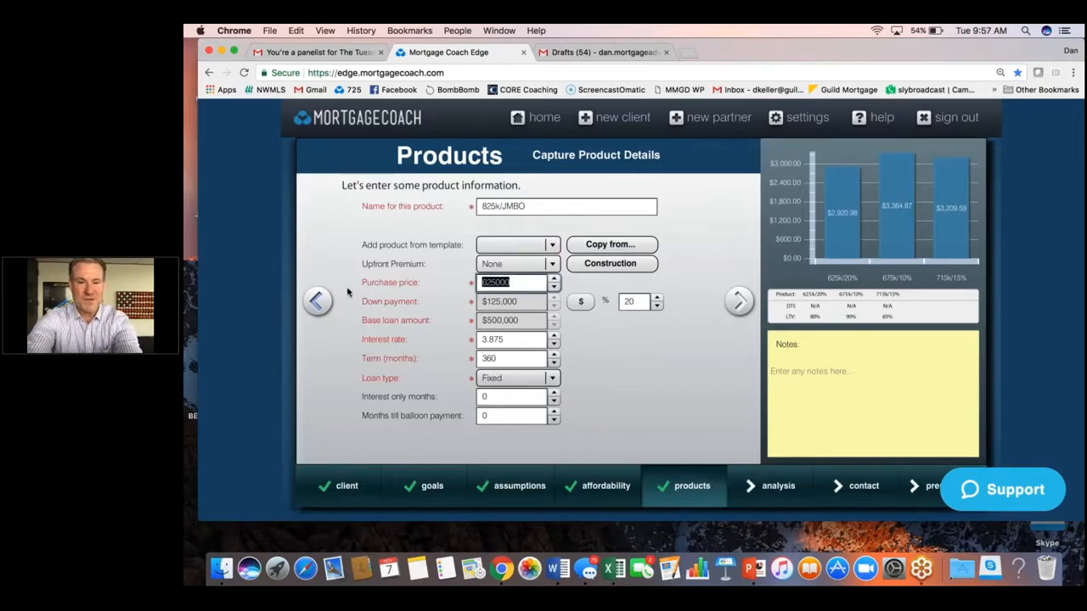
Set the 825k/JMBO product's purchase price to $825,000 and its down payment to 15 percent.
text(8)
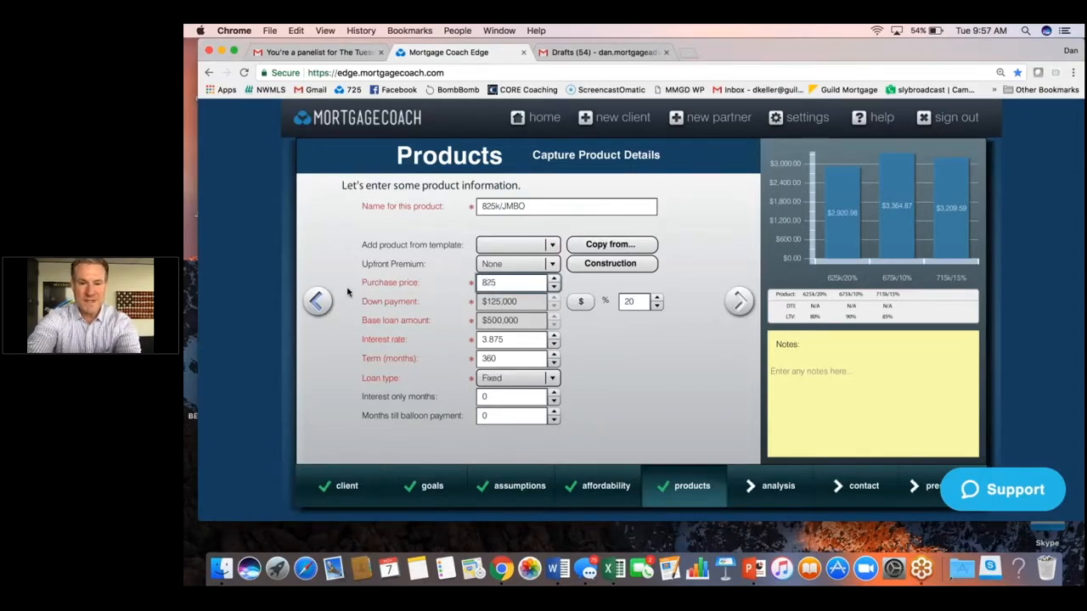
click(582, 303)
click(584, 305)
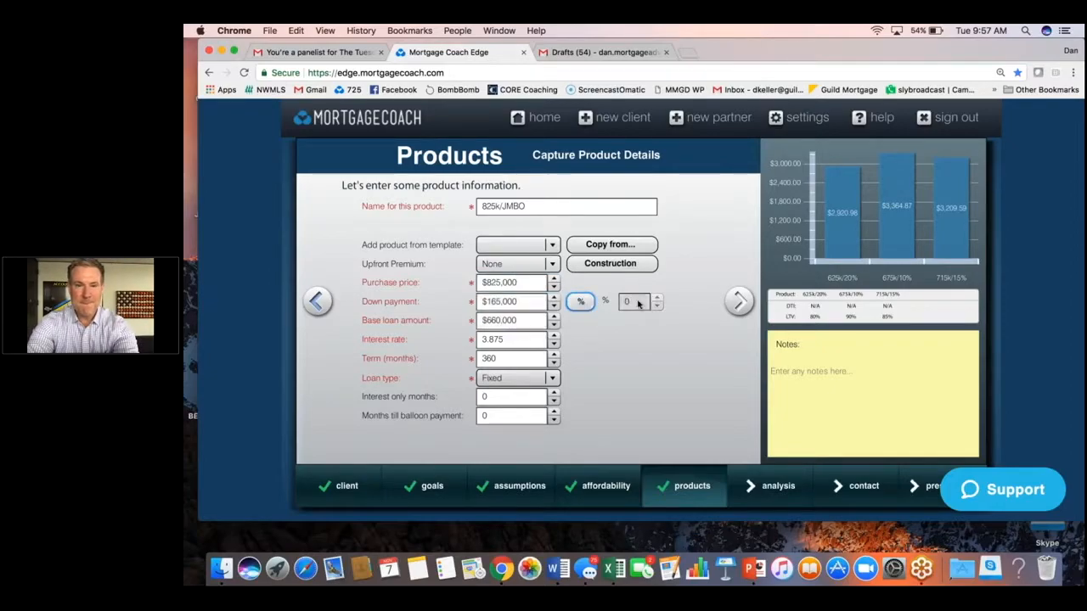
click(582, 304)
double_click(630, 301)
key(BackSpace)
text(1)
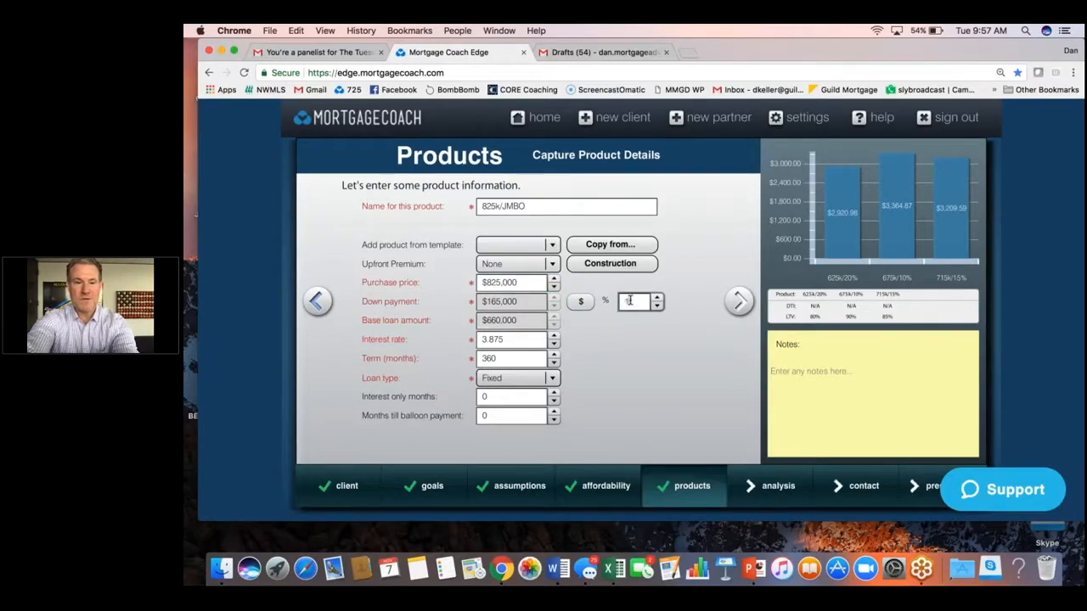
text(5)
key(Tab)
click(551, 361)
click(739, 301)
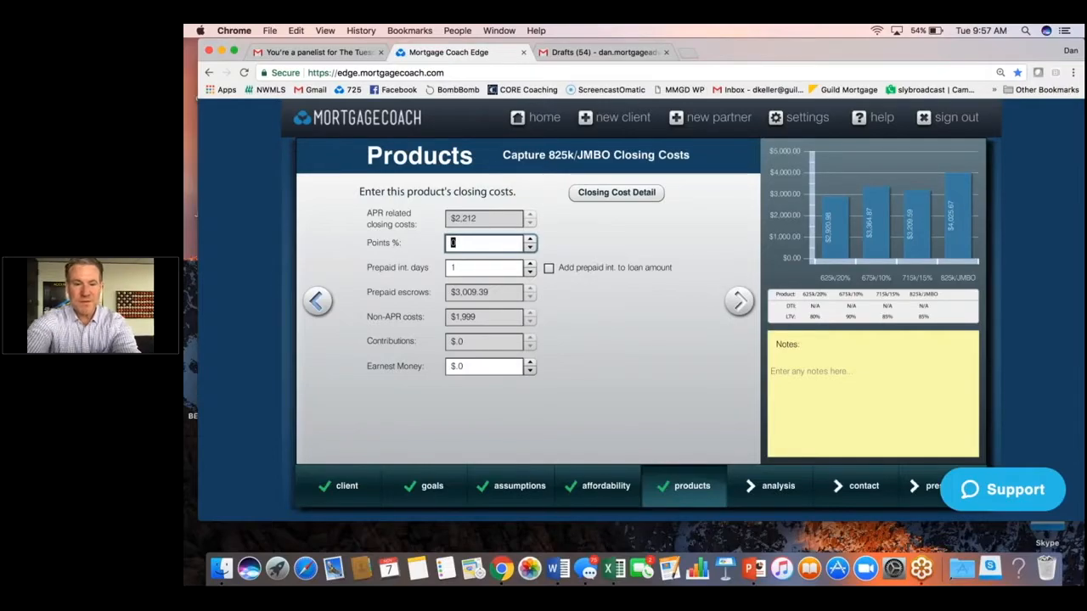
text(5)
Set the 825k/JMBO product's points to 0.625 percent and continue past its monthly costs to the analysis.
key(Tab)
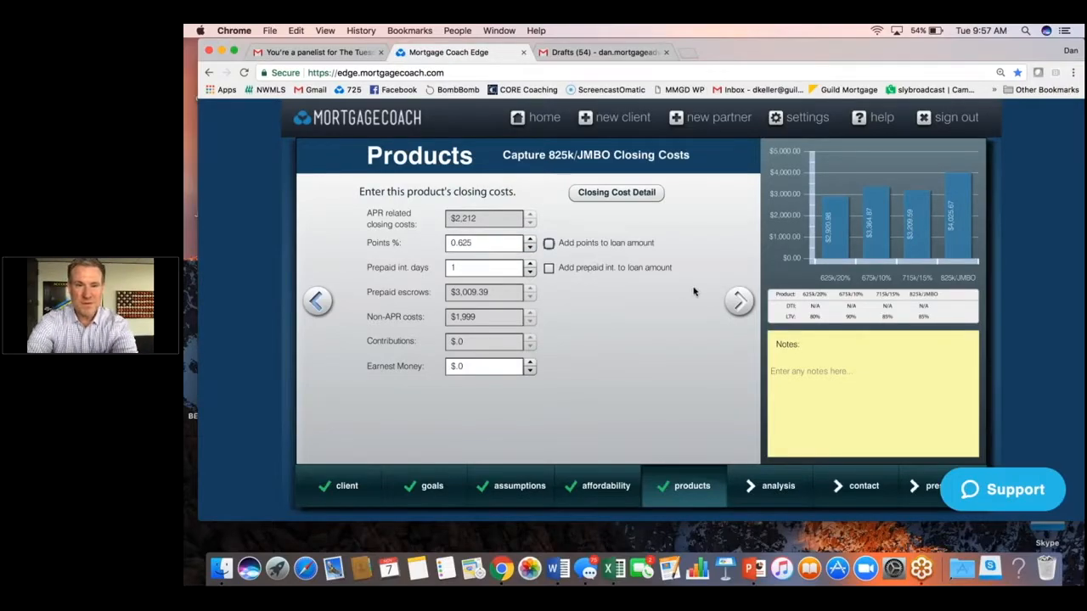
click(740, 304)
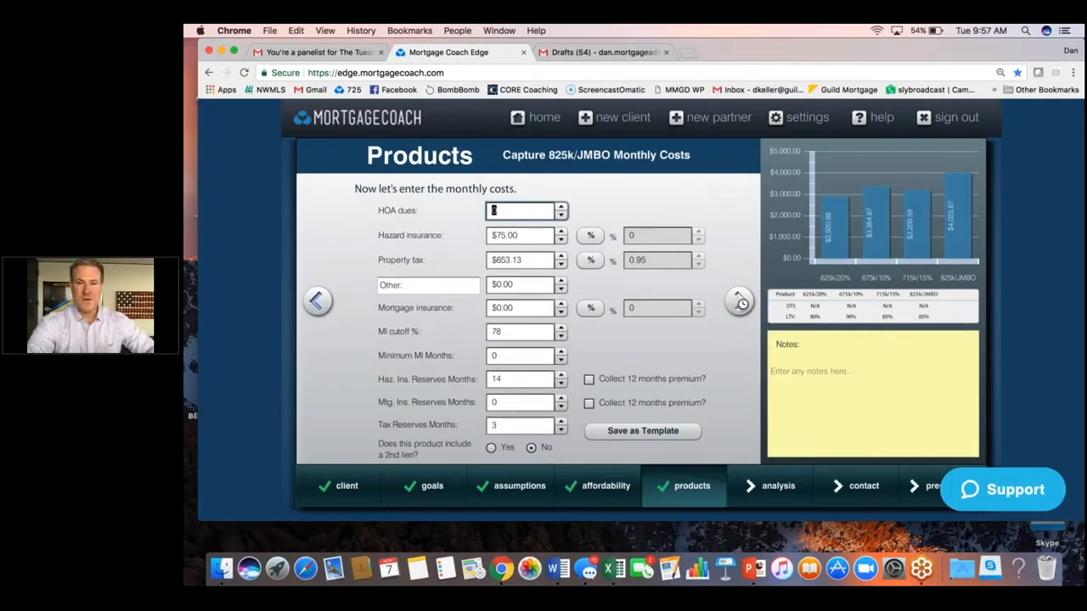
click(741, 303)
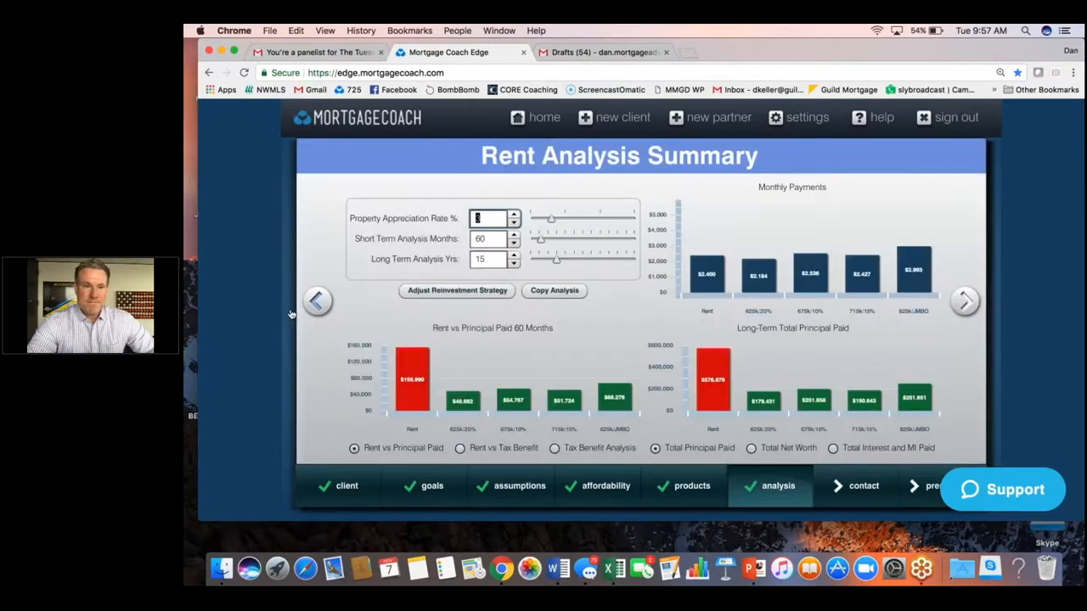
Set the property appreciation rate to 8 percent in the rent analysis summary.
text(8)
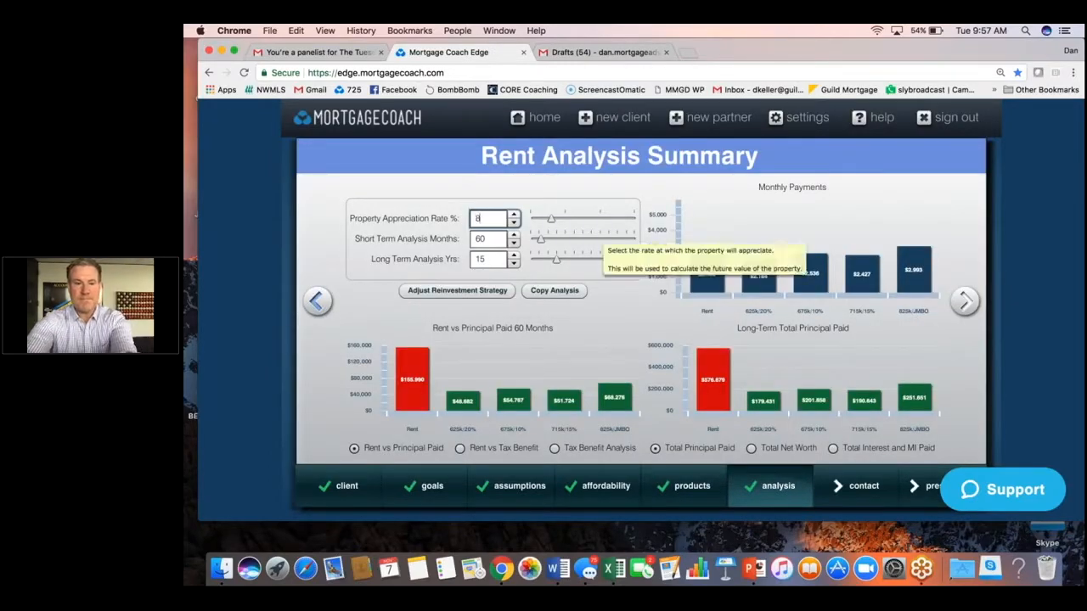
key(Tab)
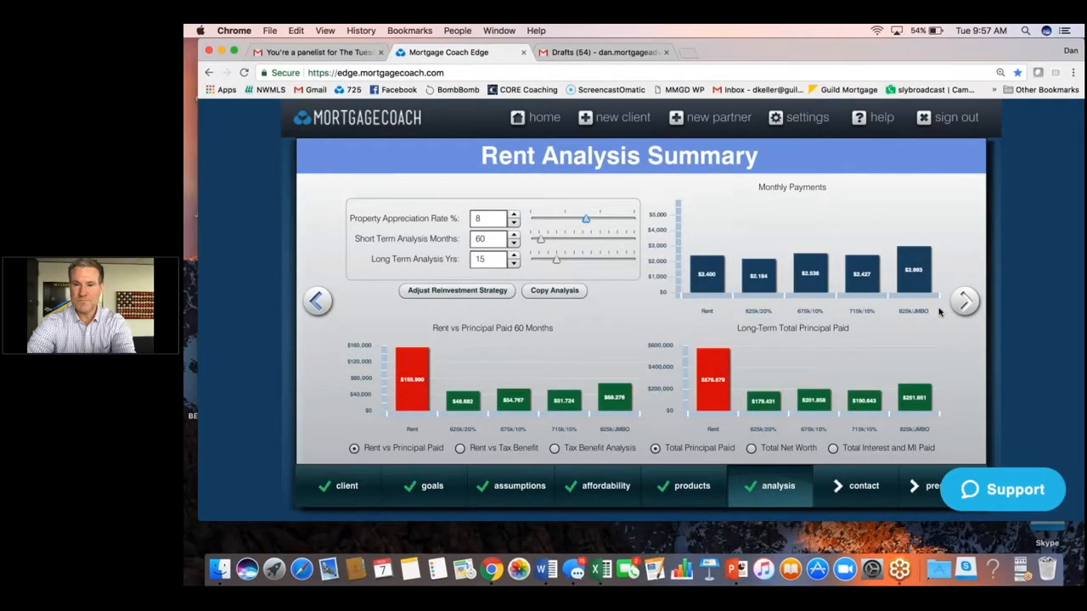
click(965, 301)
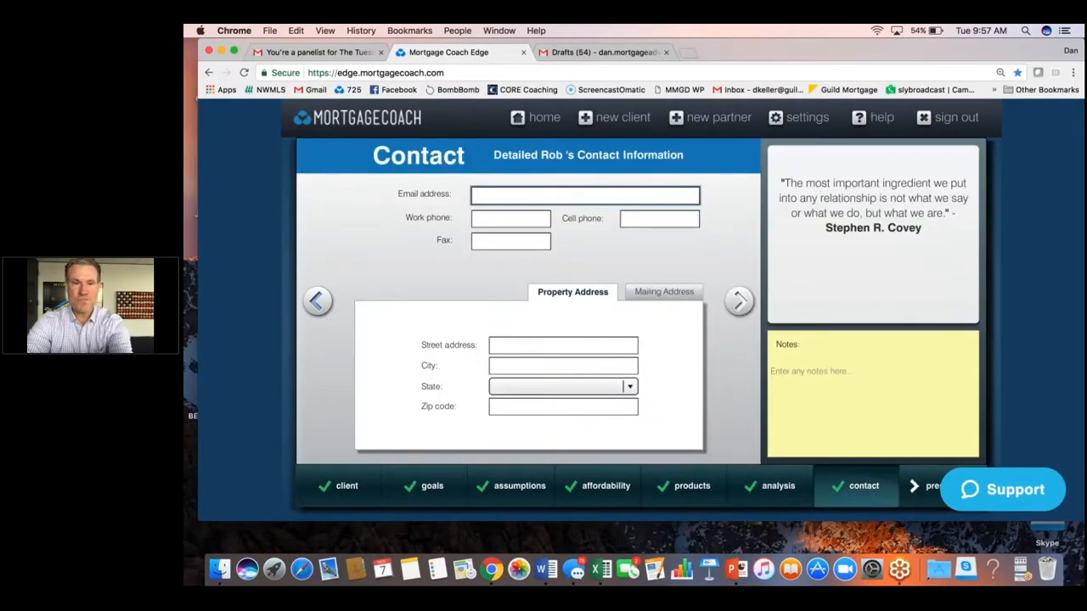
Enter a home search note with the agent's name as the property street address in the contact details.
click(510, 345)
text(Home )
text(Search w/ N)
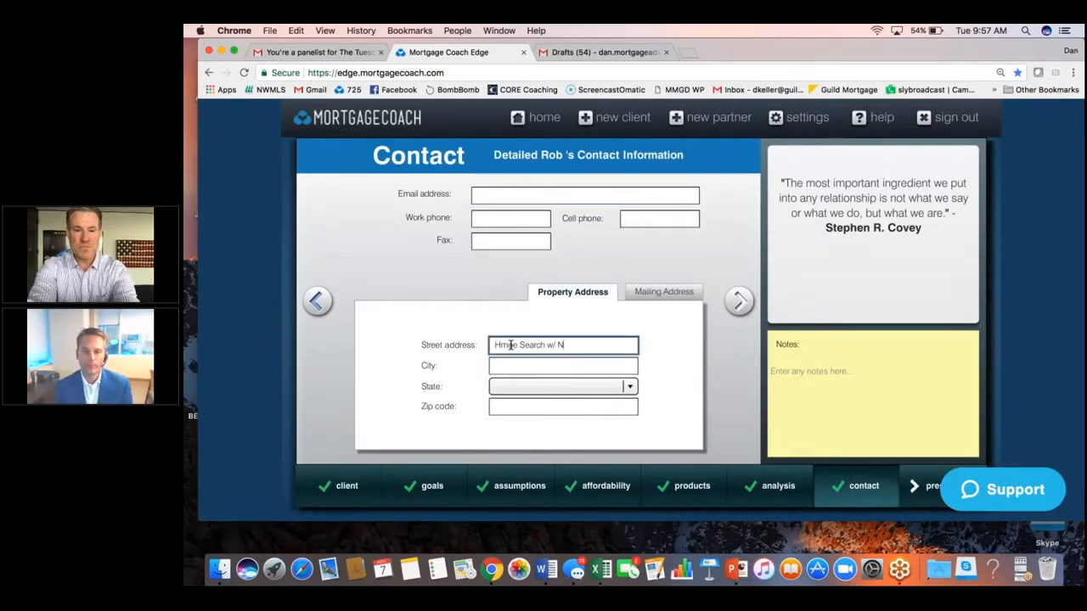
text(ossu)
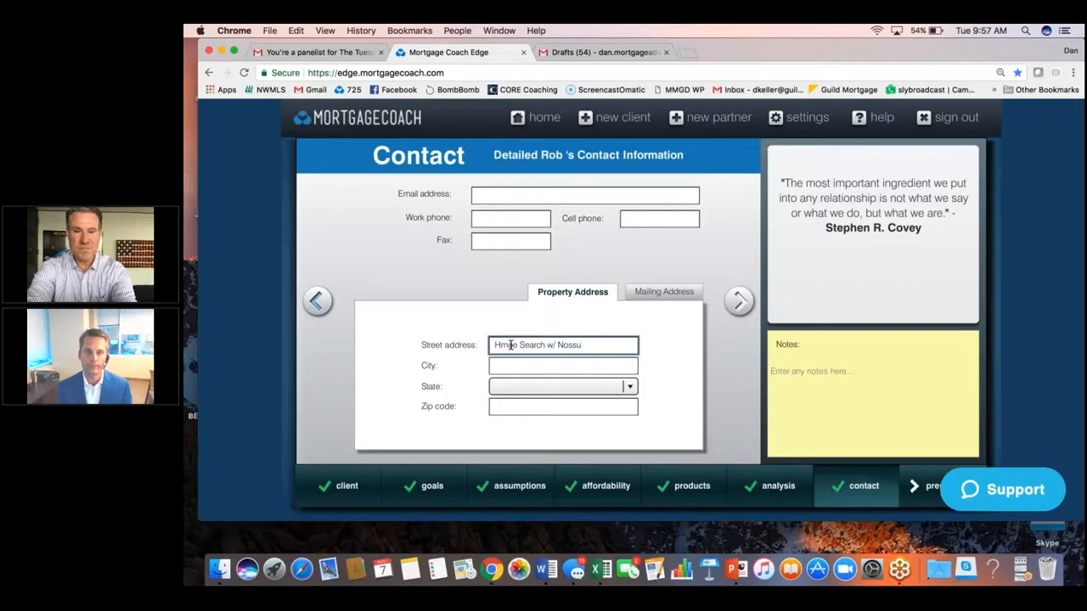
text(m)
click(739, 300)
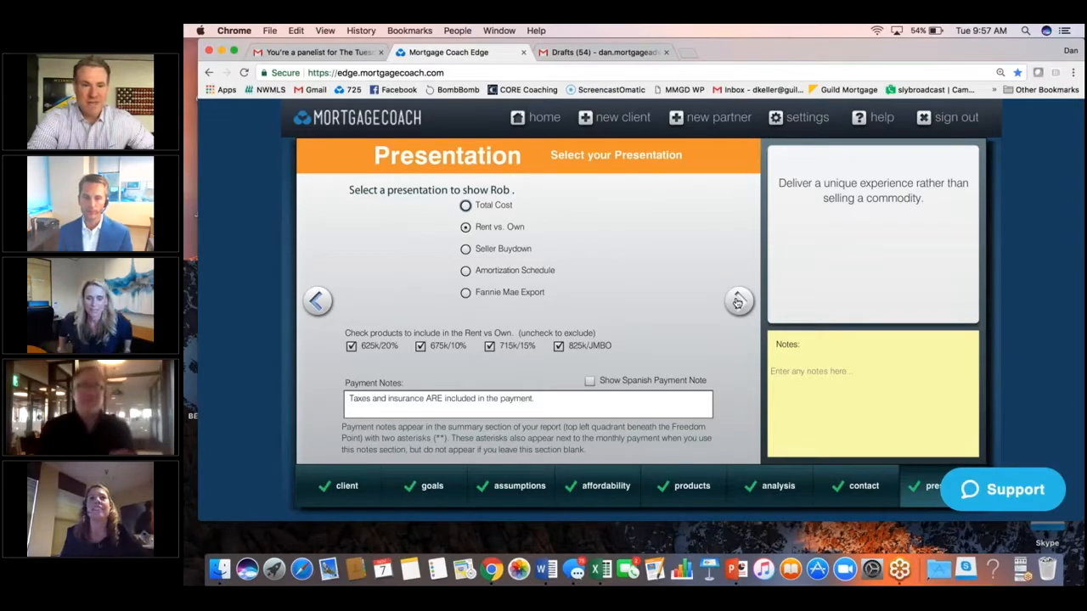
Generate the Rent vs. Own report link and open the presentation with Edge Live.
click(738, 301)
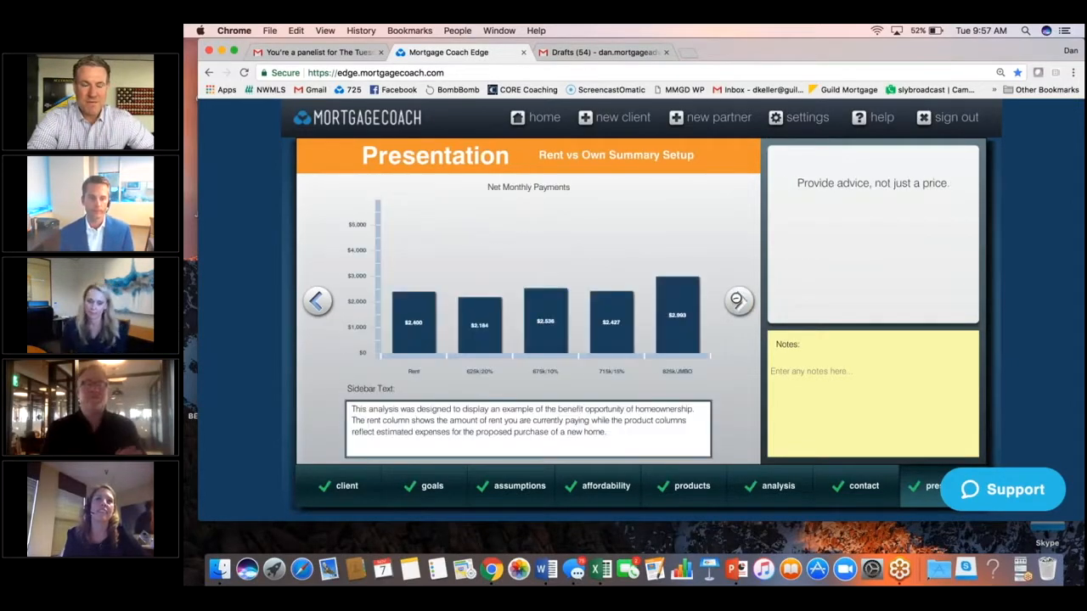
click(740, 303)
click(740, 303)
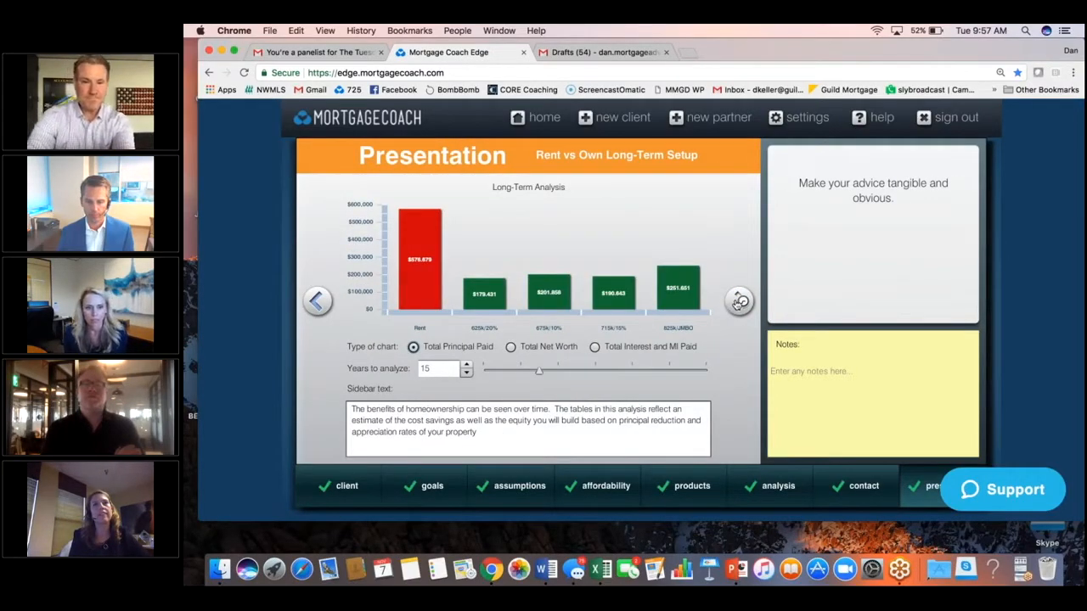
click(739, 302)
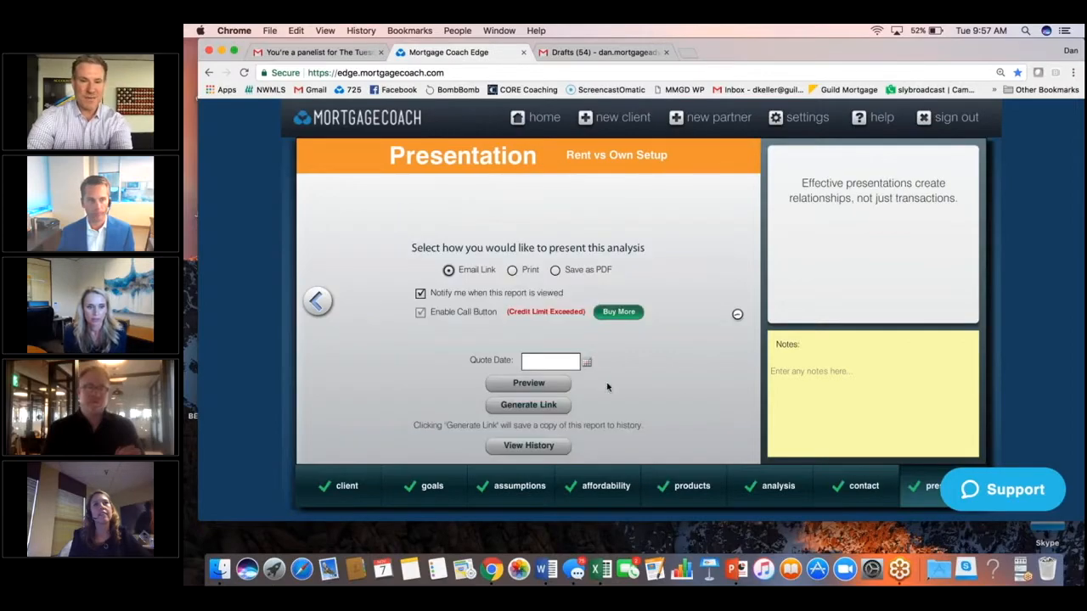
click(563, 407)
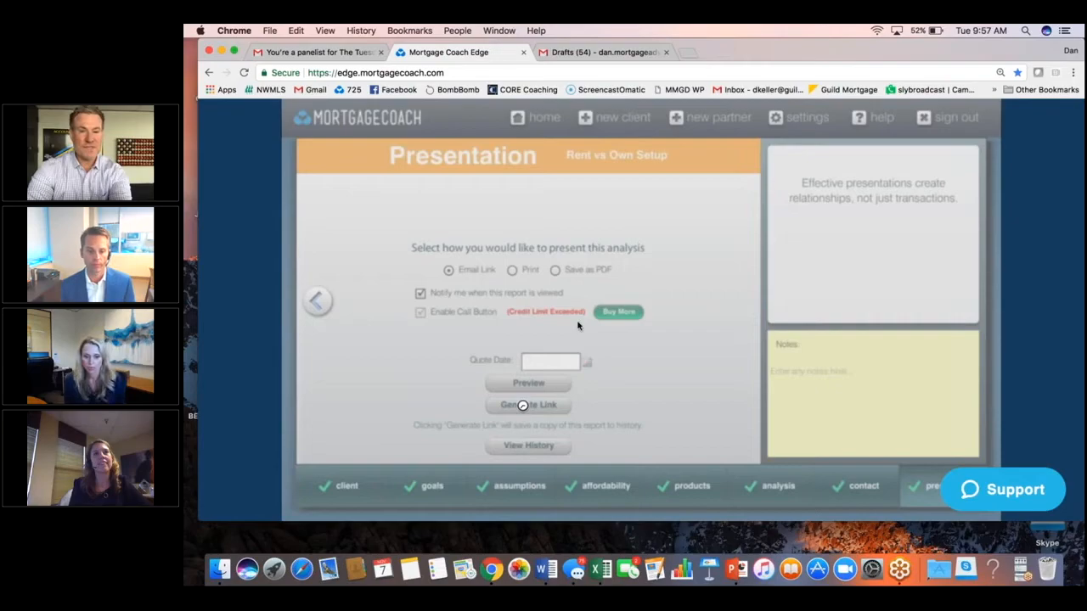
click(549, 407)
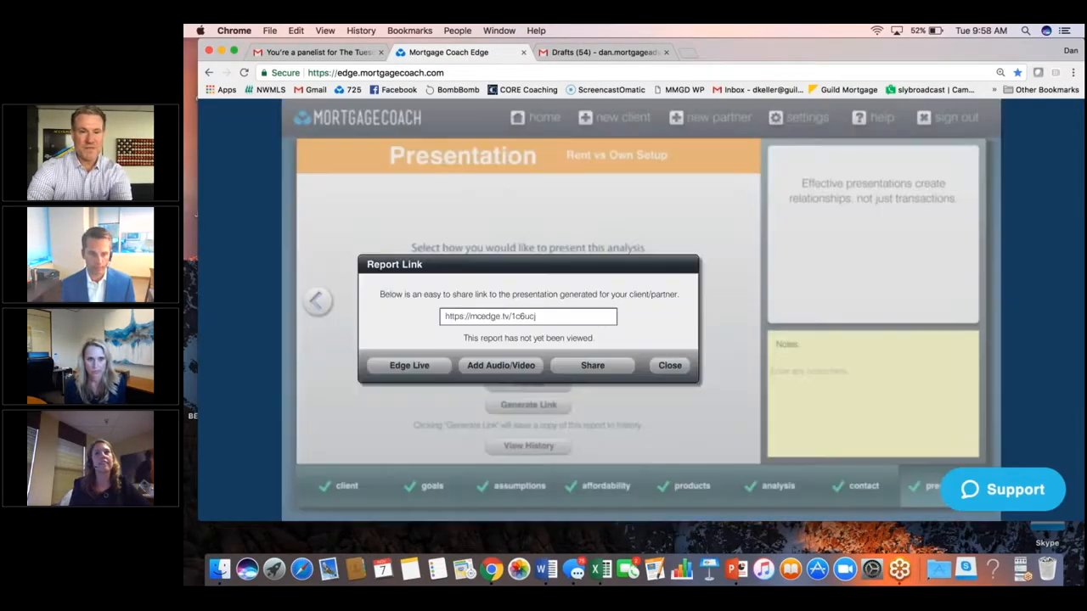
drag(446, 316, 535, 316)
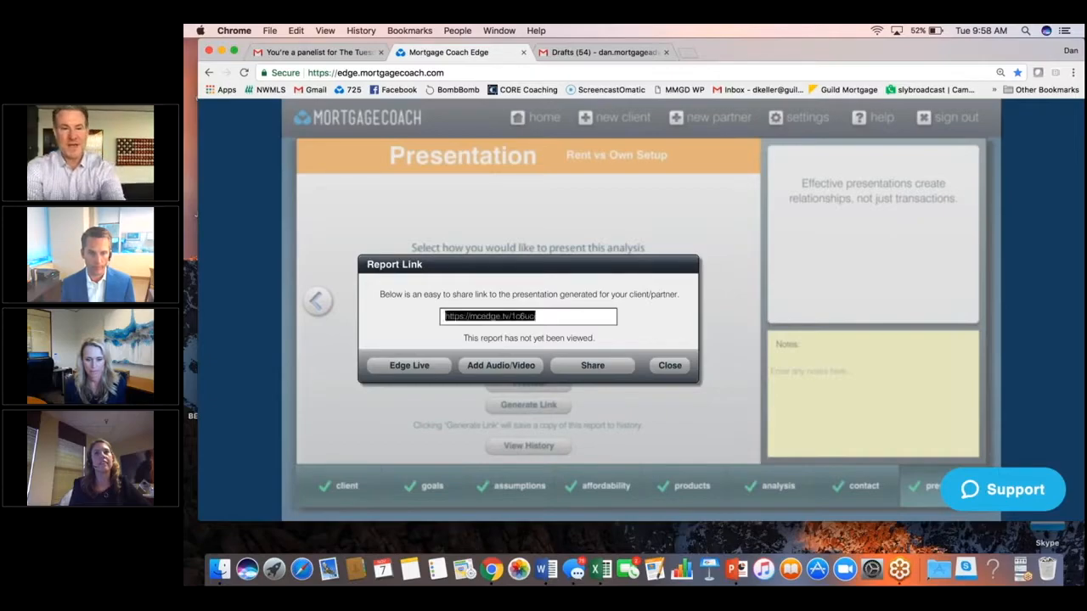
click(481, 364)
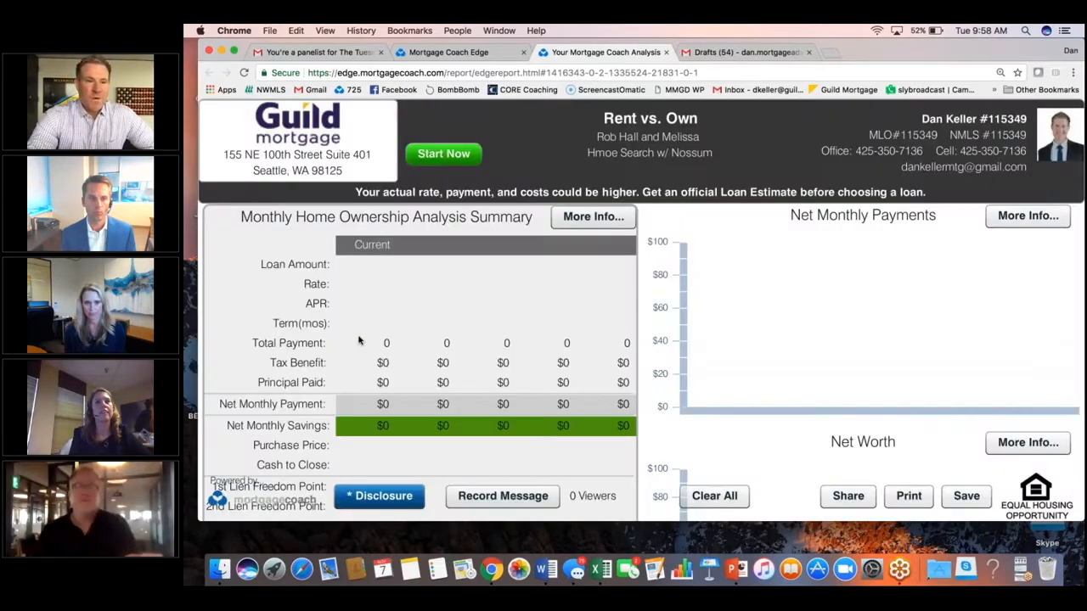
Highlight the Total Payment row label and each product's total payment in the report.
click(285, 343)
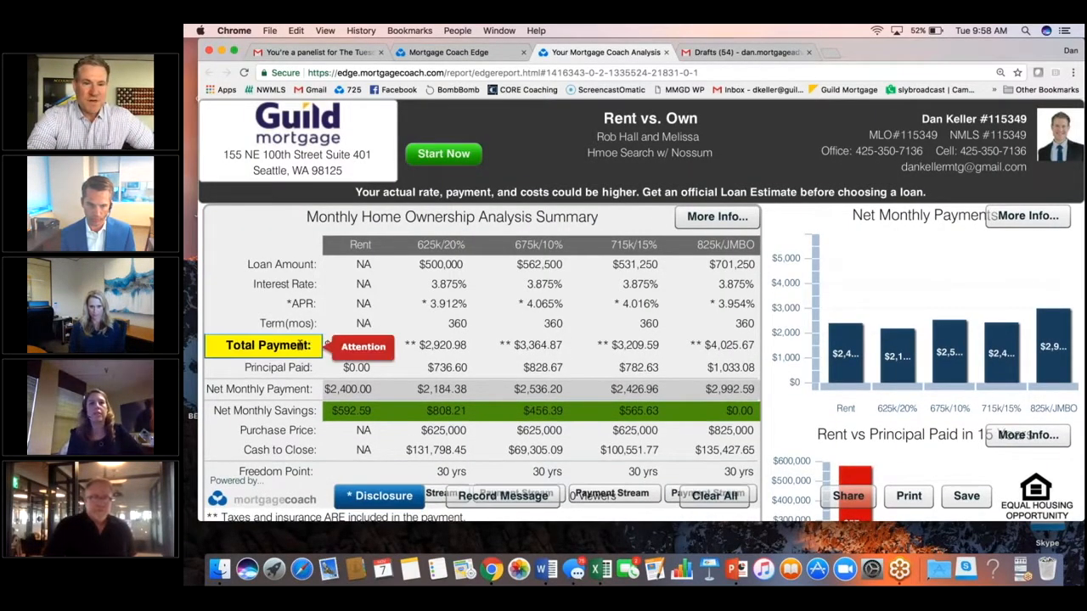
click(452, 342)
click(544, 344)
click(638, 345)
click(727, 344)
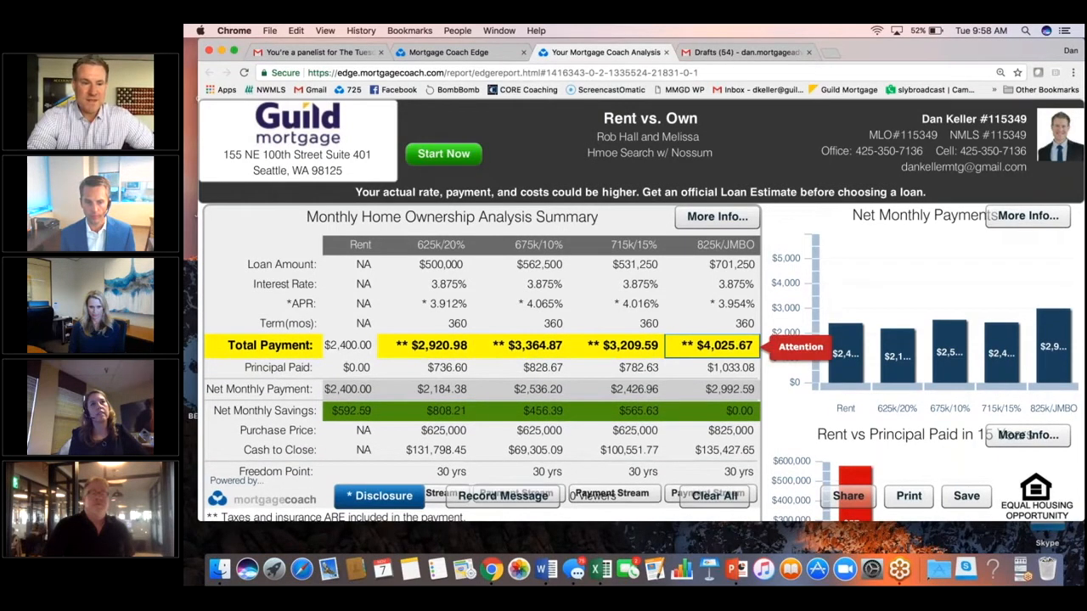
Highlight each product's purchase price and the Purchase Price row label.
click(440, 429)
click(538, 429)
click(633, 428)
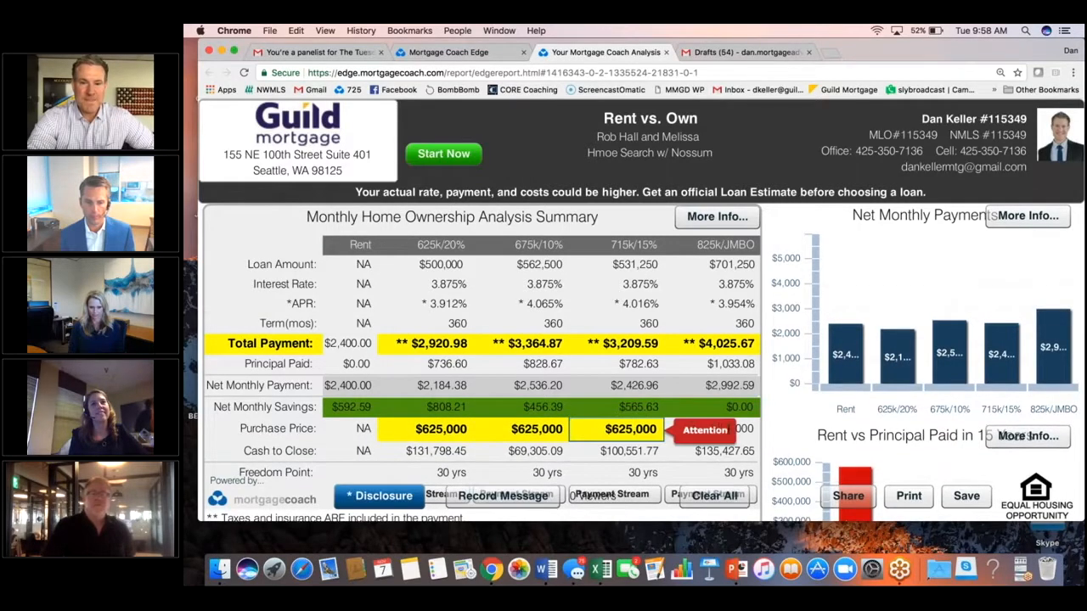
click(726, 429)
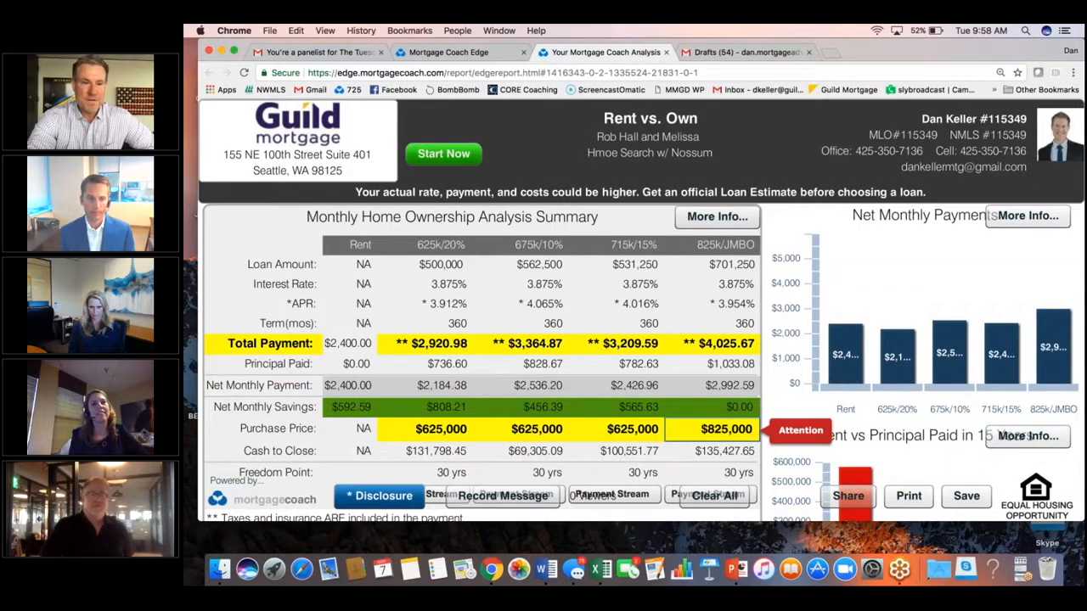
click(284, 430)
Highlight the Cash to Close row label and each product's cash to close amount.
click(299, 450)
click(443, 450)
click(537, 450)
click(633, 449)
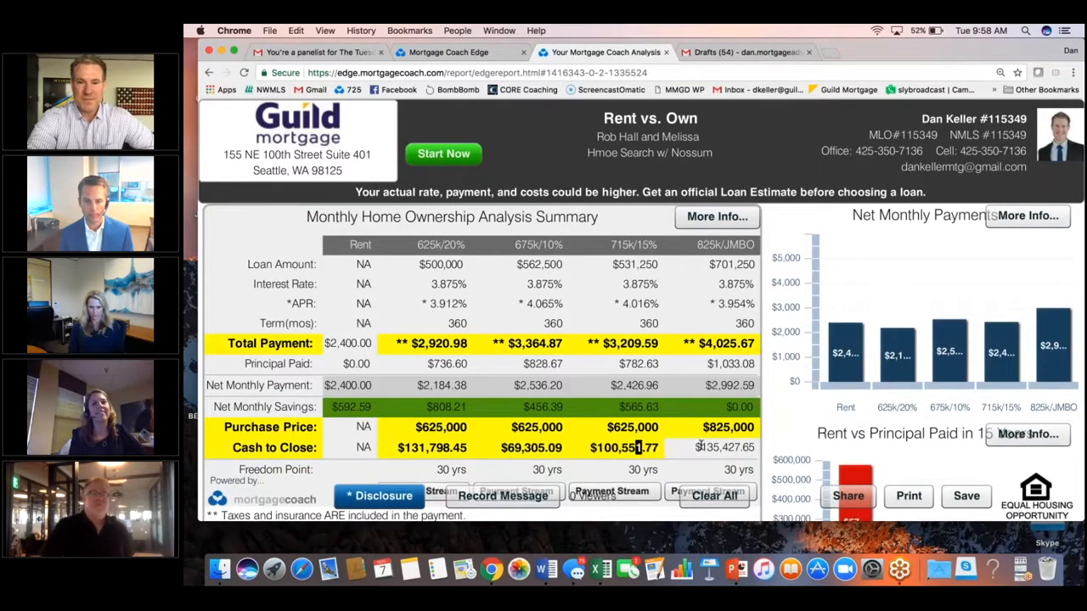
click(713, 448)
click(528, 449)
click(437, 449)
click(528, 449)
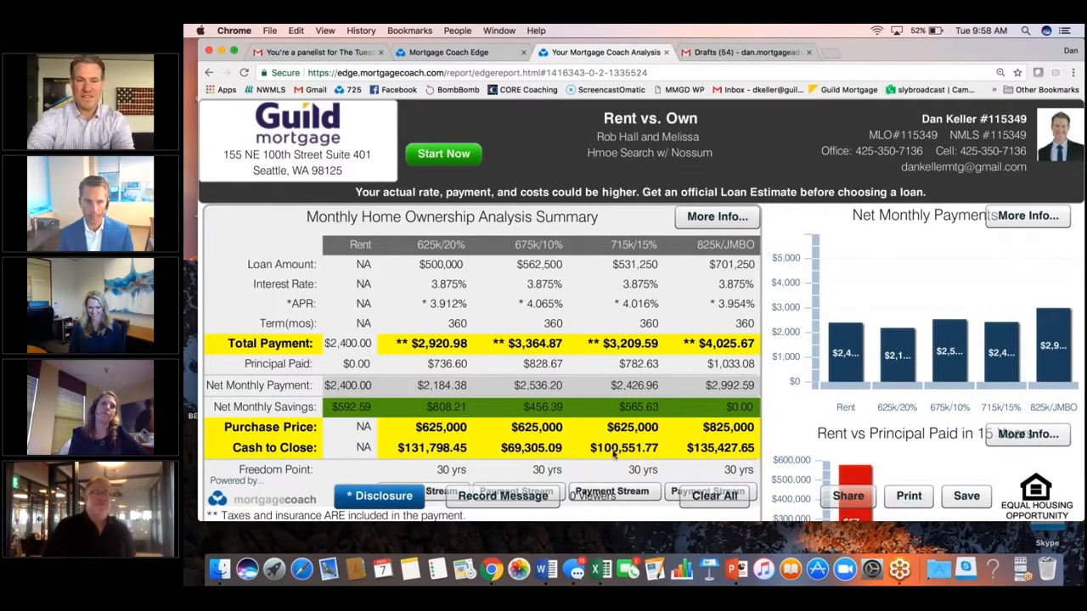
click(629, 450)
click(701, 454)
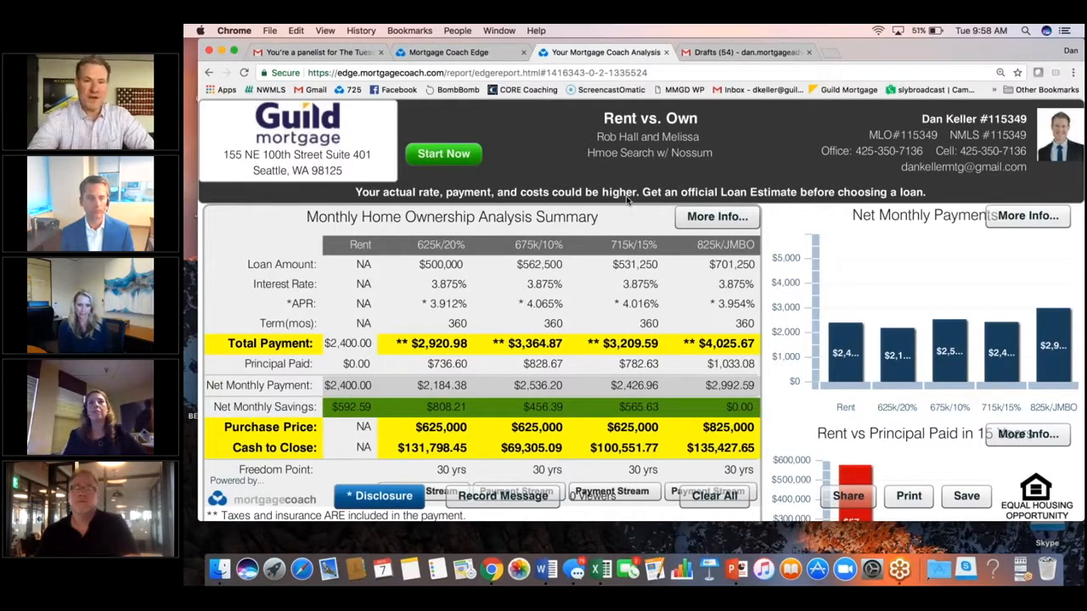
Switch to the Gmail drafts and scroll through them to find the follow-up email template.
click(351, 53)
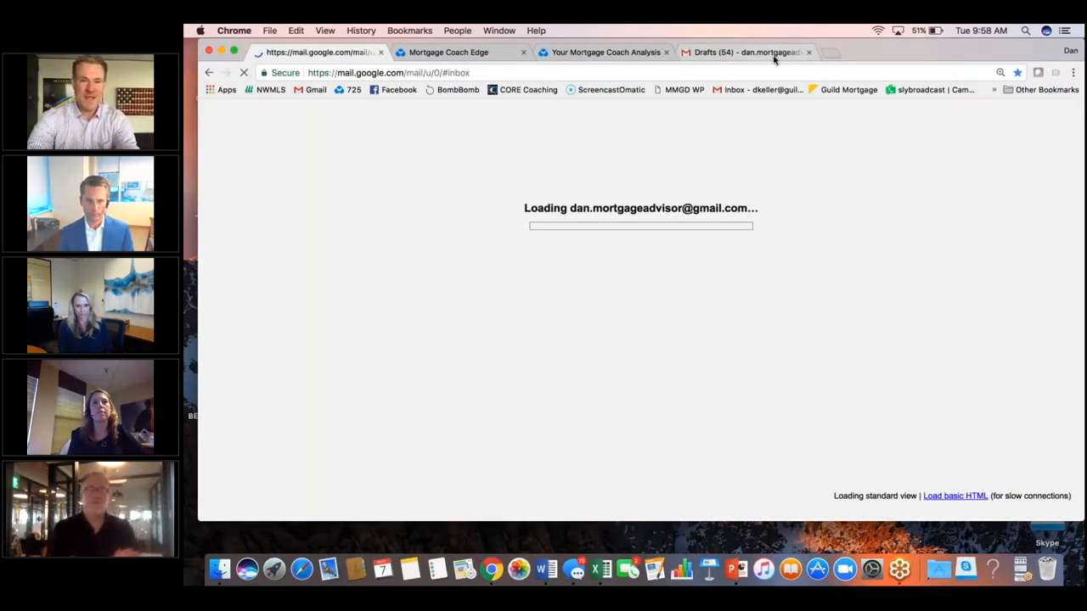
click(774, 56)
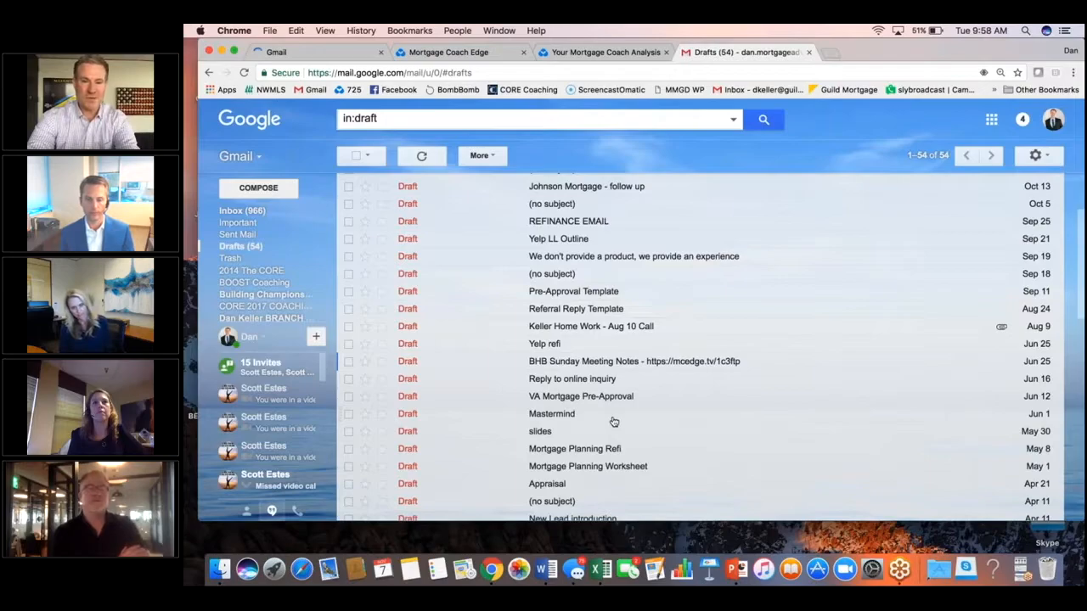
scroll(614, 422, down, 1)
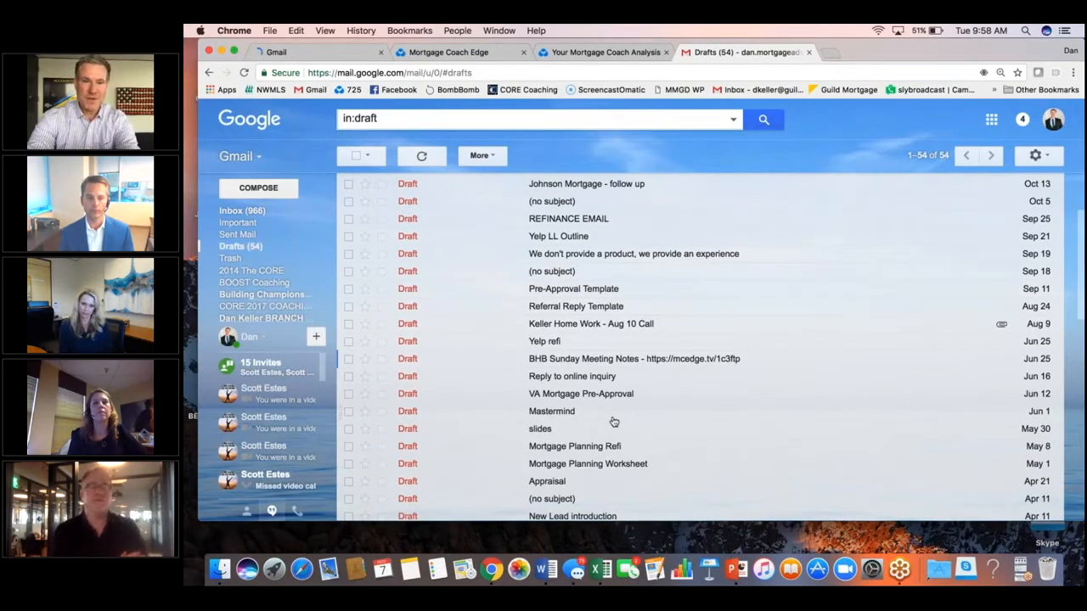
scroll(614, 422, down, 2)
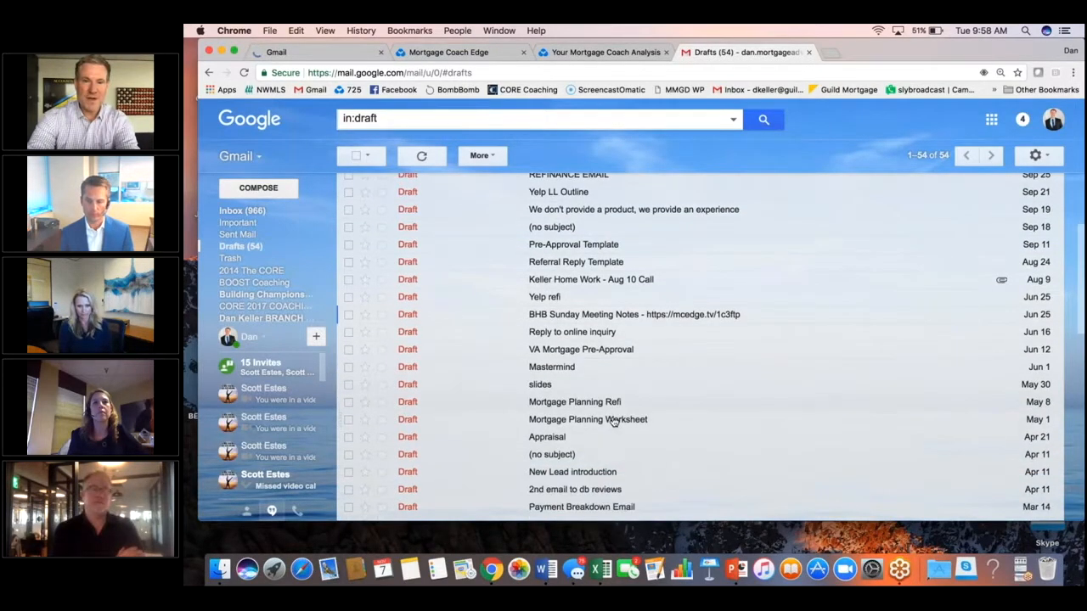
scroll(614, 422, down, 3)
scroll(644, 252, up, 9)
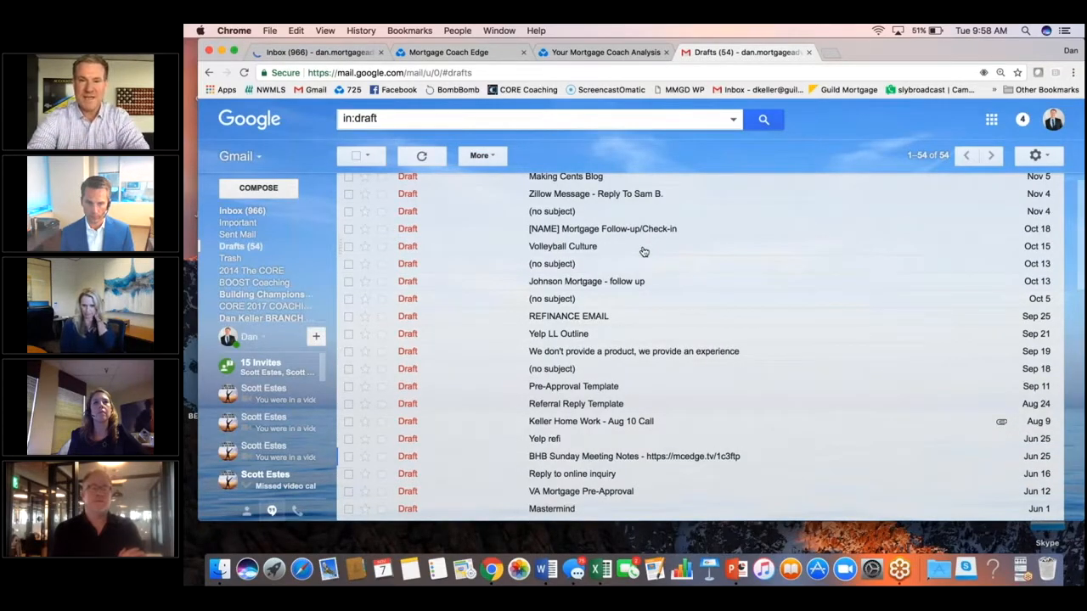
scroll(648, 185, up, 1)
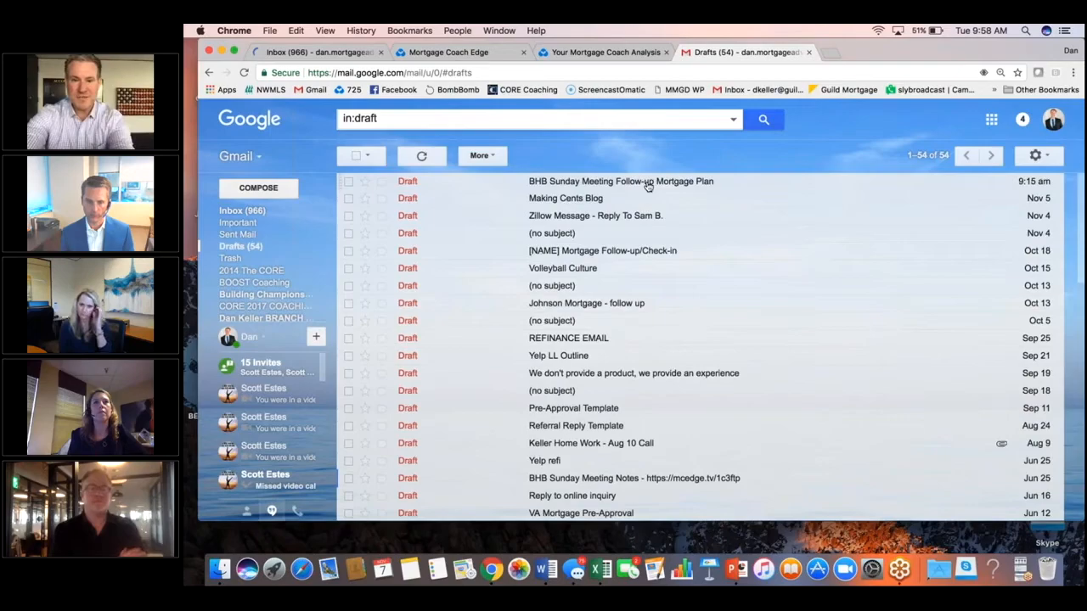
Open the BHB Sunday Meeting Follow-up Mortgage Plan draft and address its greeting to the two clients.
click(648, 186)
click(752, 271)
key(BackSpace)
key(BackSpace)
key(BackSpace)
key(BackSpace)
key(BackSpace)
text(Ronan)
key(BackSpace)
key(BackSpace)
key(BackSpace)
text(b and Melissa - it was great meeting with you today!  Thank you for taking the)
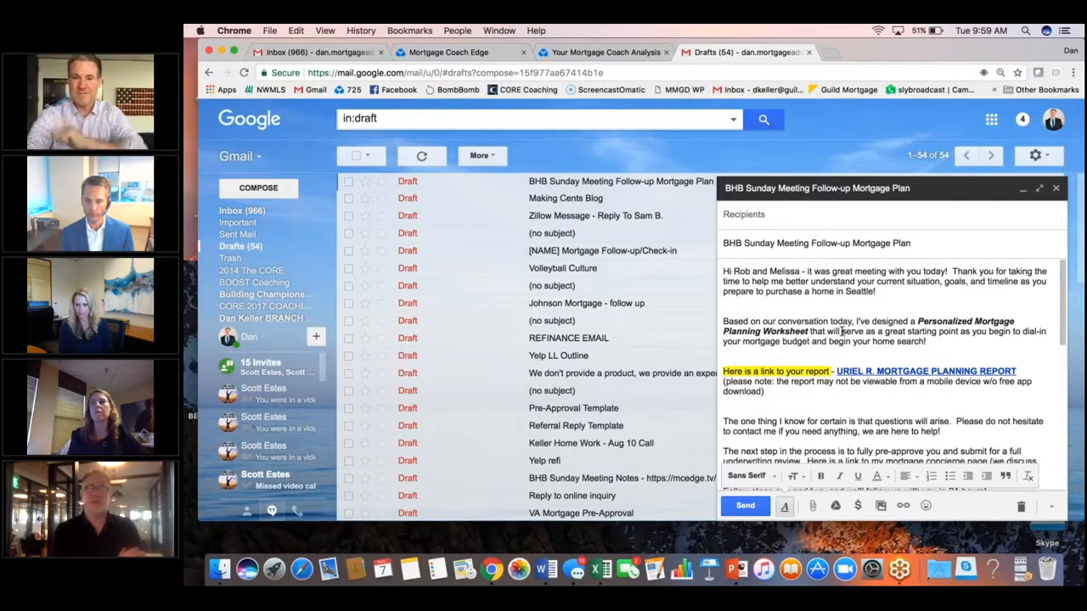
Review the follow-up email draft and close the browser window.
scroll(845, 352, down, 2)
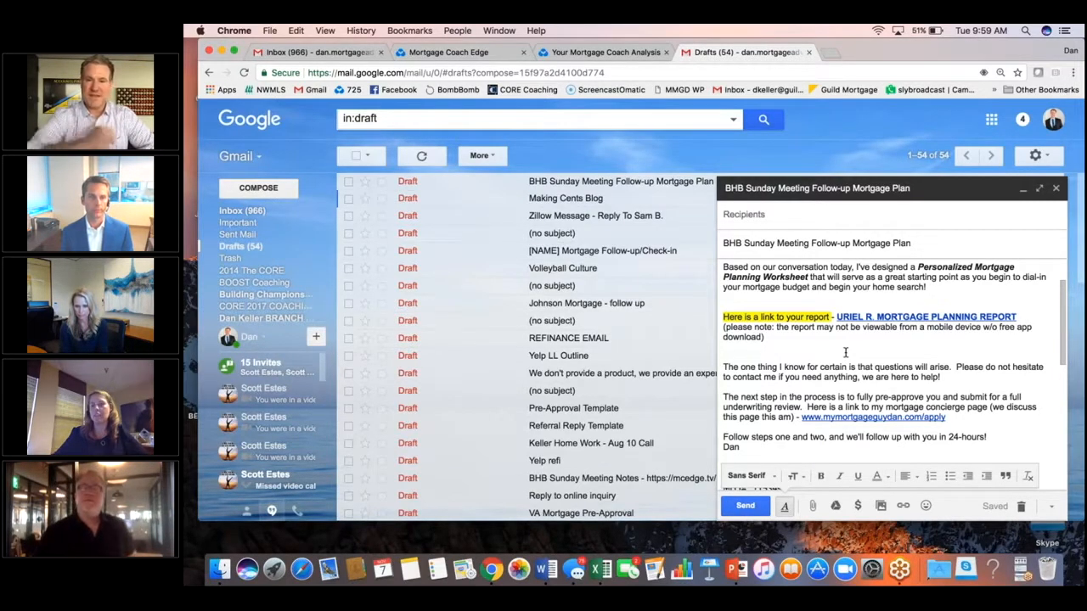
scroll(828, 365, up, 2)
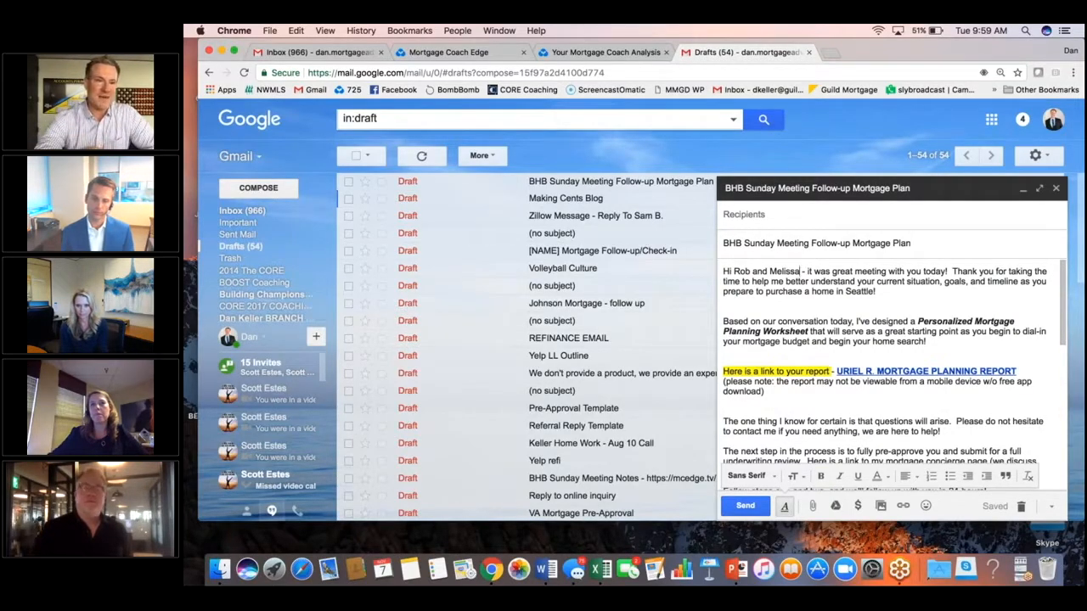
click(222, 52)
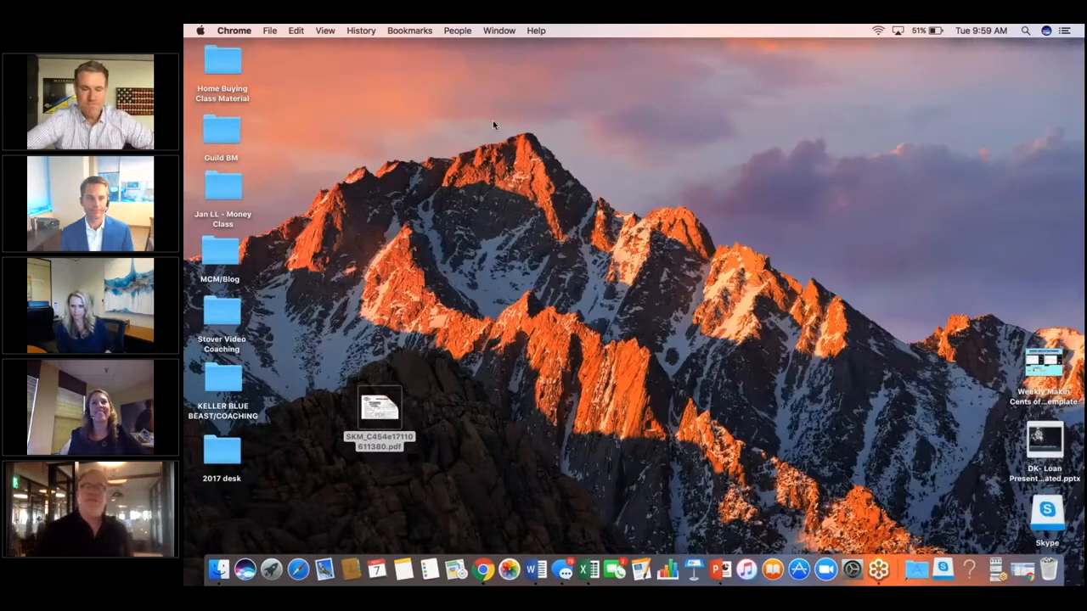